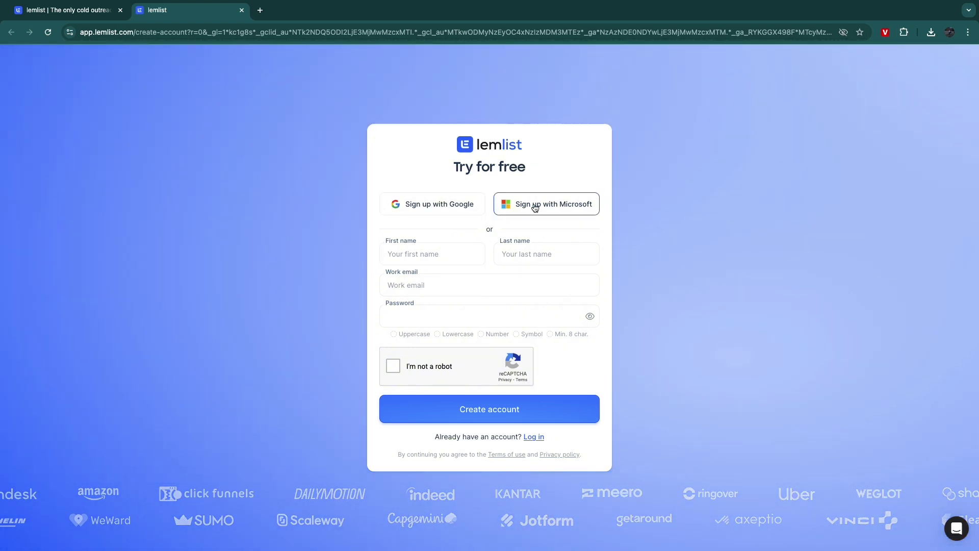
Focus the Work email and Password fields on the create-account form.
{"action": "left_click", "coordinate": [497, 285]}
{"action": "left_click", "coordinate": [442, 311]}
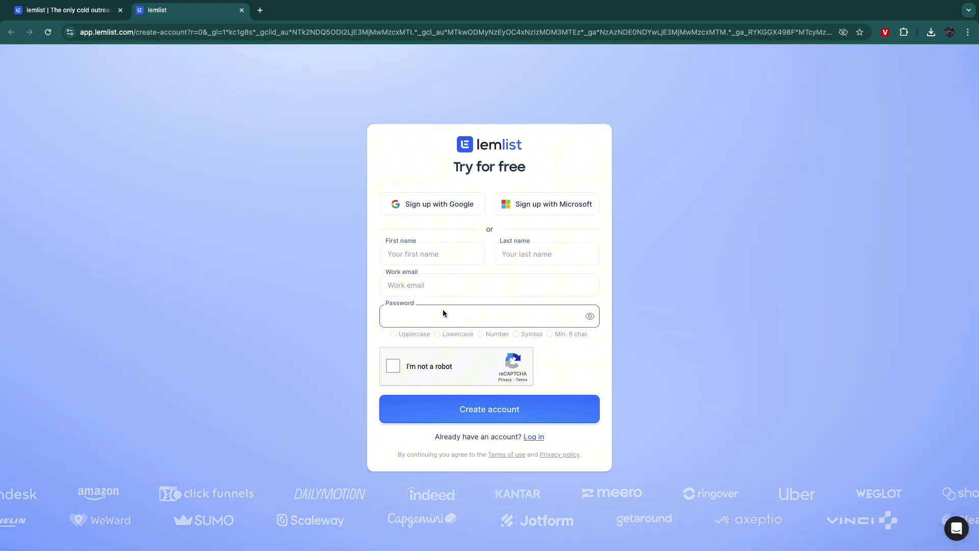
Sign up with Google, set company size 2 - 10 and skip team invites.
{"action": "left_click", "coordinate": [438, 203]}
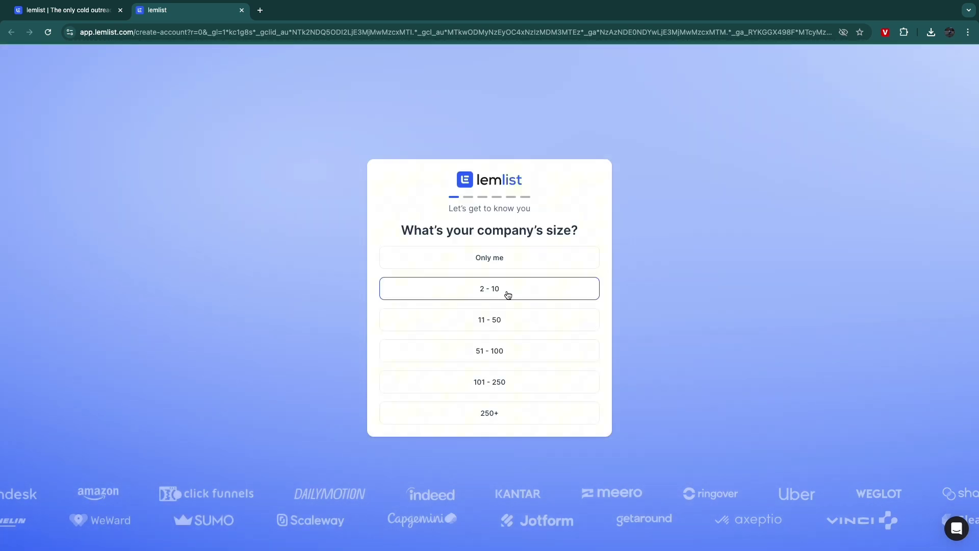
{"action": "left_click", "coordinate": [507, 295]}
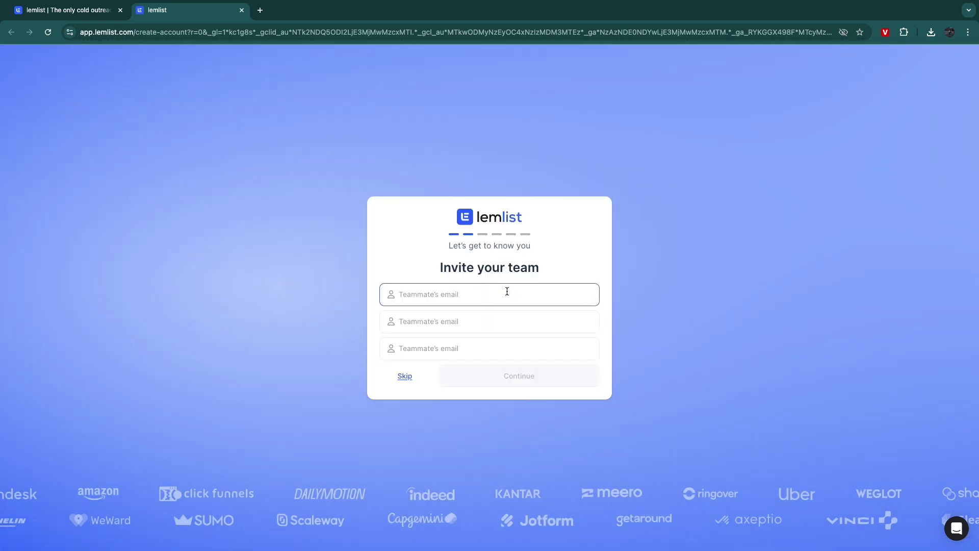
{"action": "left_click", "coordinate": [404, 377]}
Answer onboarding with Sales Operations, a role and the salespeople count.
{"action": "left_click_drag", "start_coordinate": [397, 231], "coordinate": [600, 229]}
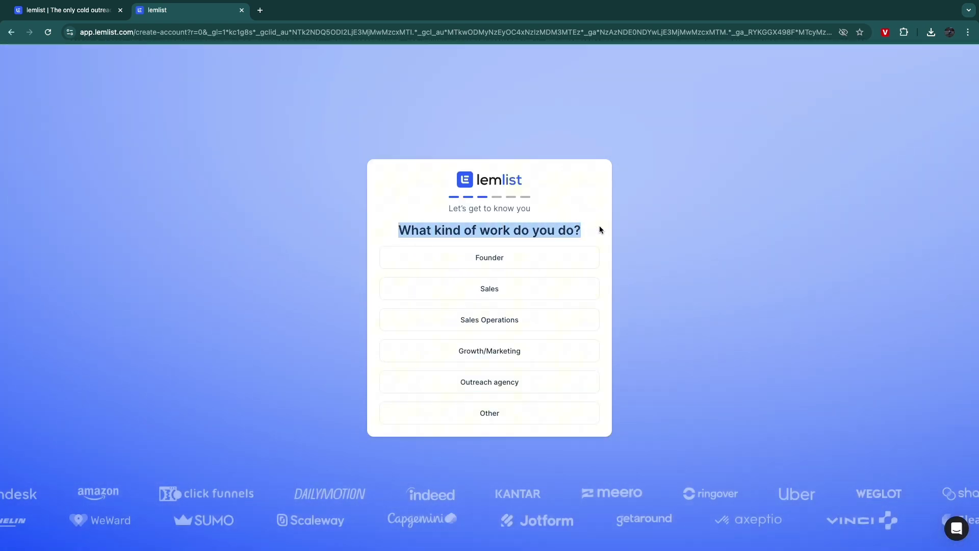
{"action": "left_click", "coordinate": [474, 314]}
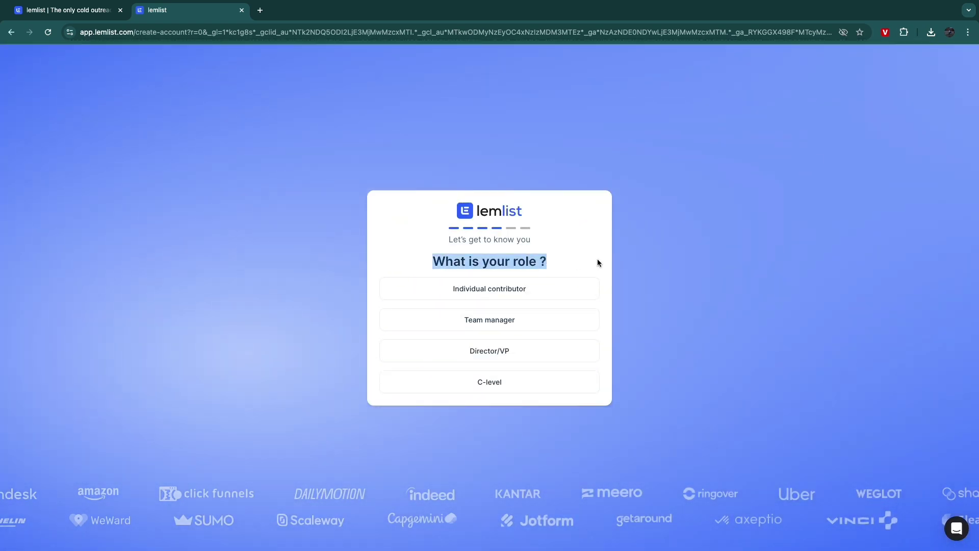
{"action": "left_click", "coordinate": [507, 308]}
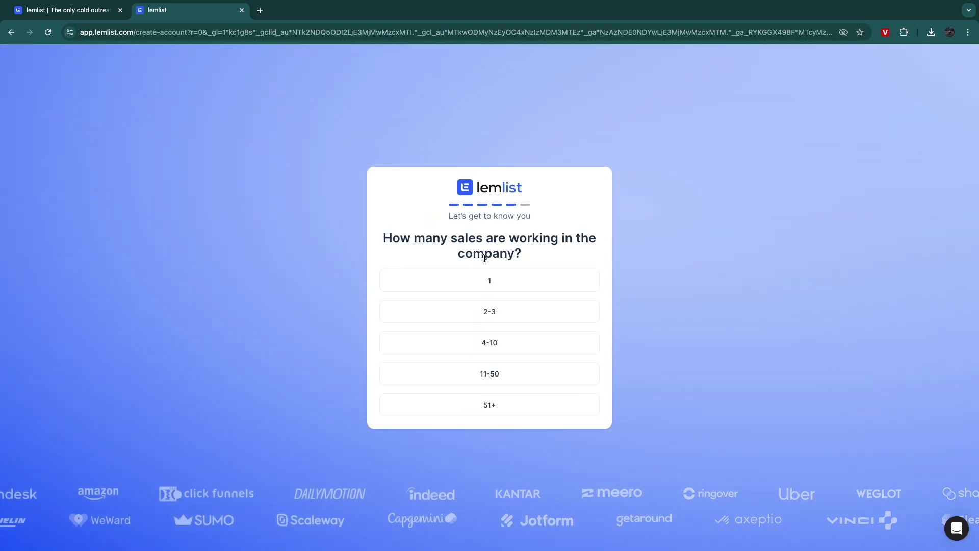
{"action": "left_click", "coordinate": [443, 306]}
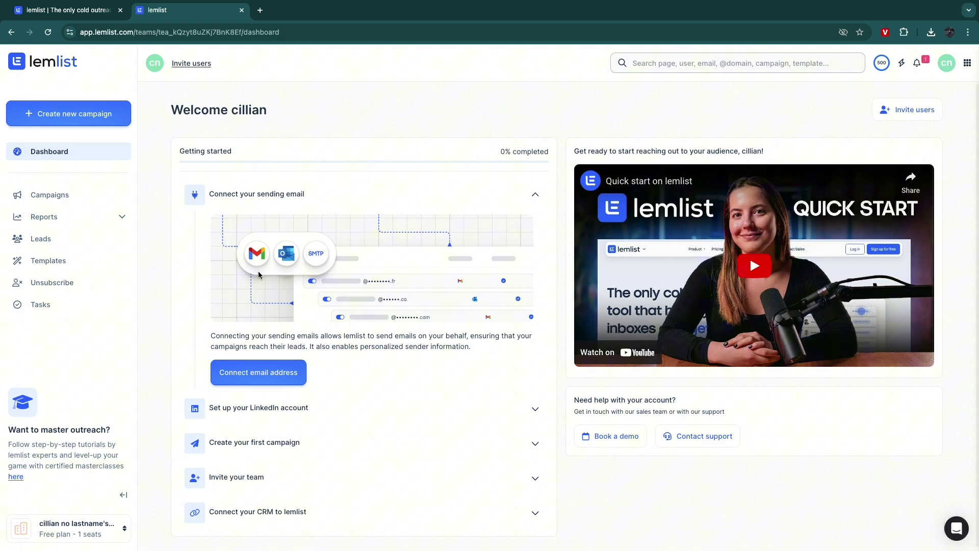
Connect a Google / Gmail sending address and close the Sending settings modal.
{"action": "left_click", "coordinate": [252, 372]}
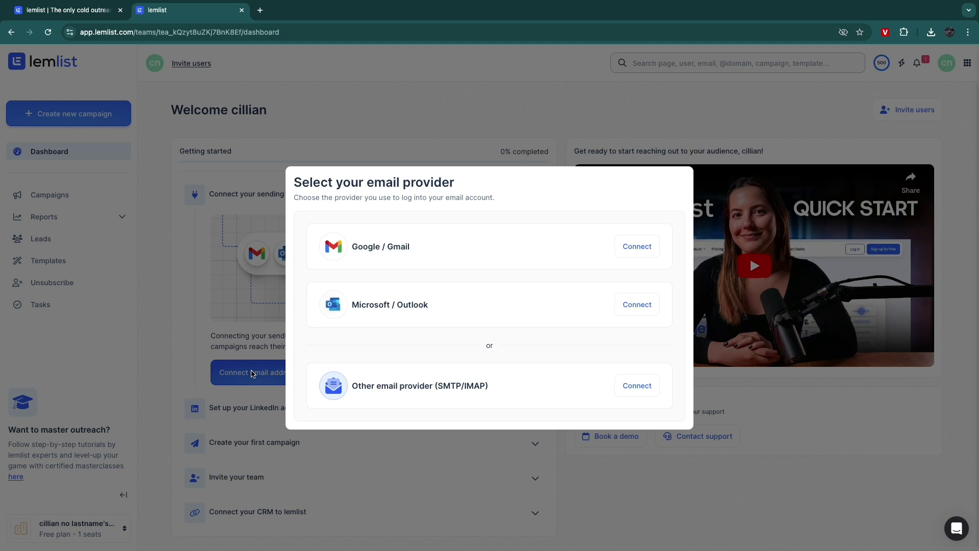
{"action": "left_click_drag", "start_coordinate": [352, 386], "coordinate": [430, 390]}
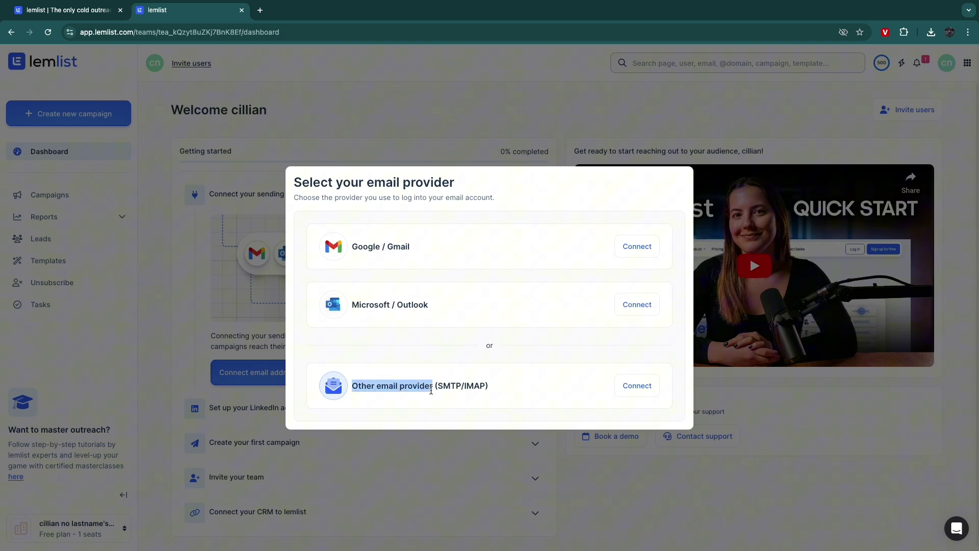
{"action": "left_click", "coordinate": [463, 390]}
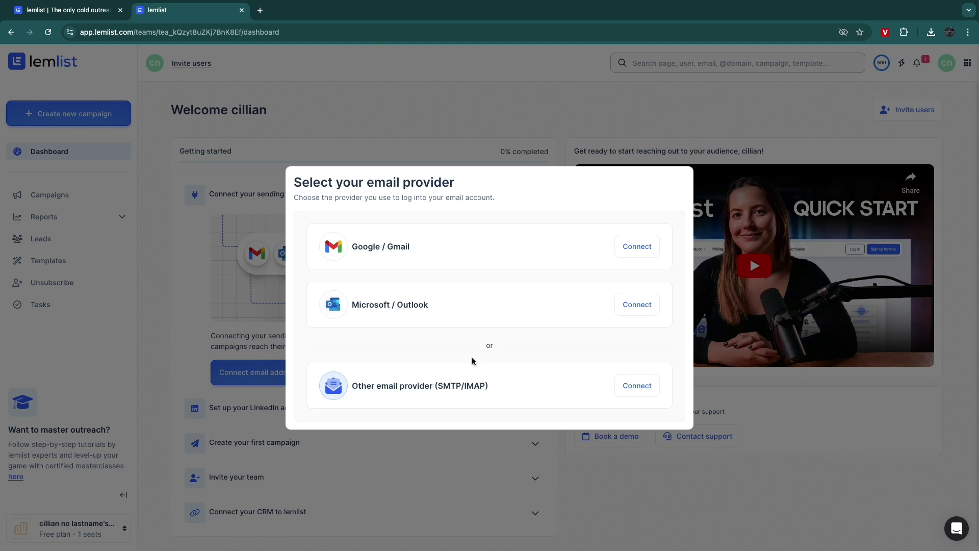
{"action": "left_click_drag", "start_coordinate": [353, 246], "coordinate": [633, 261]}
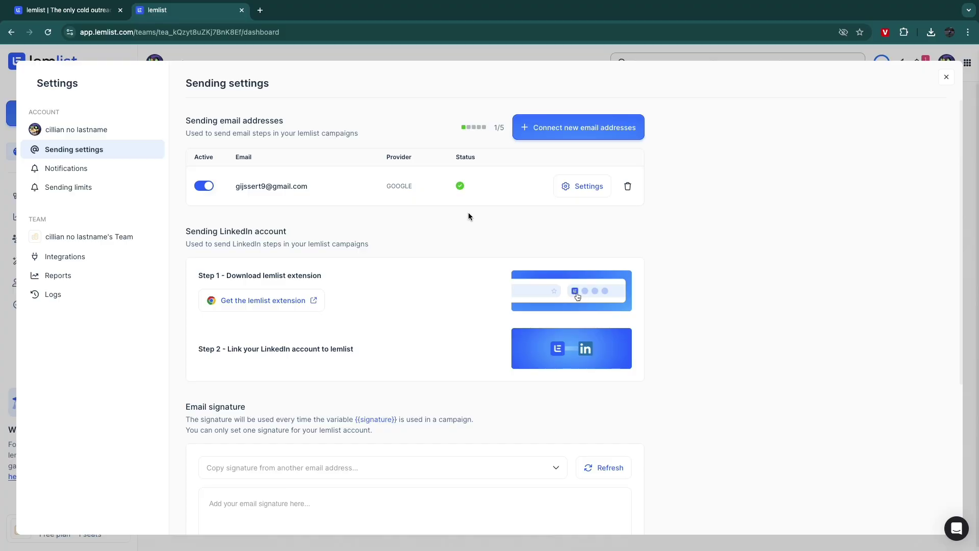
{"action": "left_click", "coordinate": [930, 55]}
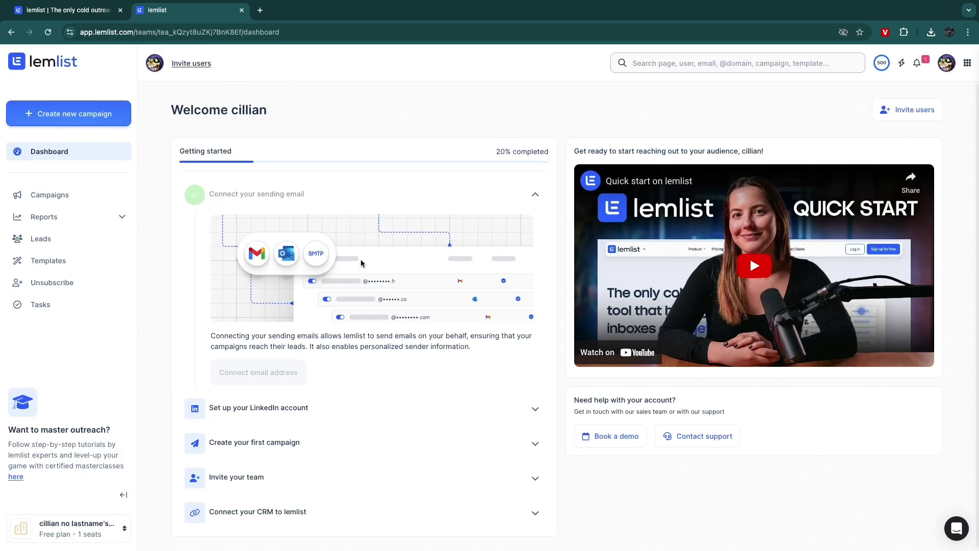
Expand the LinkedIn setup step and open the lemlist Chrome extension store page.
{"action": "left_click", "coordinate": [281, 411]}
{"action": "scroll", "coordinate": [266, 405], "scroll_direction": "down", "scroll_amount": 3}
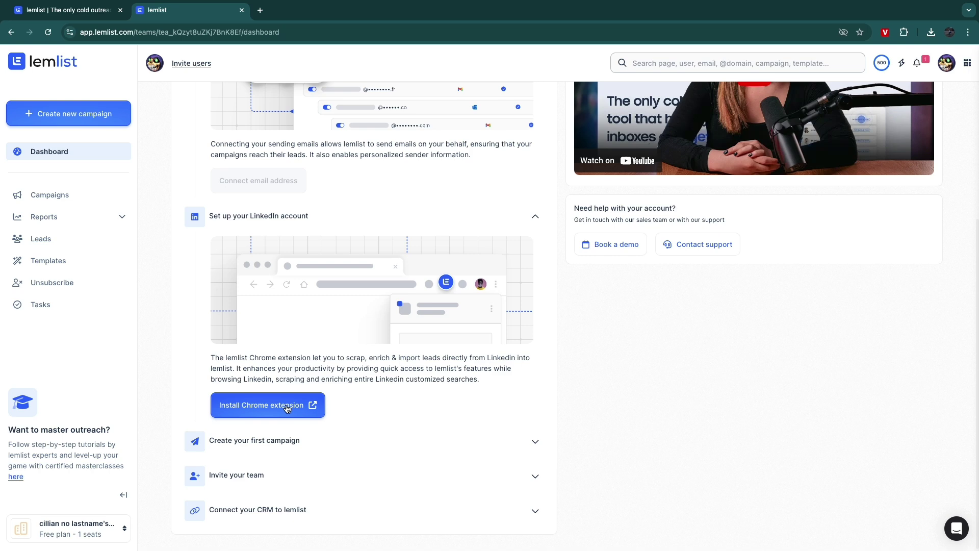
{"action": "left_click", "coordinate": [245, 411]}
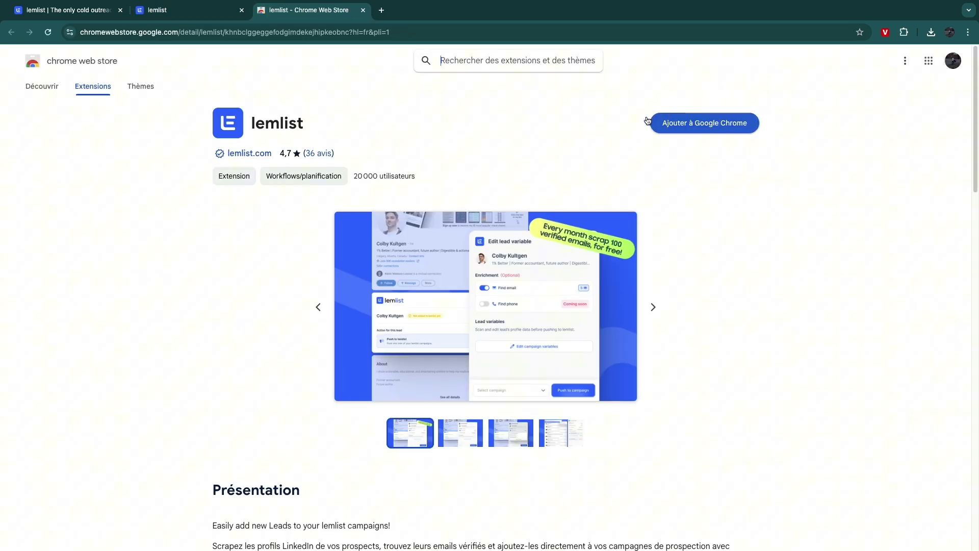
Add the lemlist extension to Chrome, start it on LinkedIn and return to lemlist.
{"action": "left_click", "coordinate": [705, 126]}
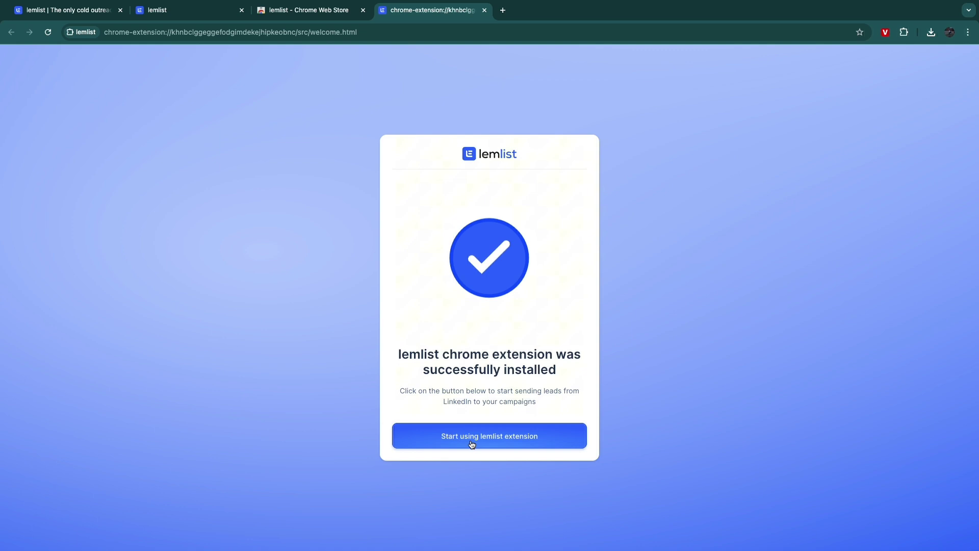
{"action": "left_click", "coordinate": [522, 446]}
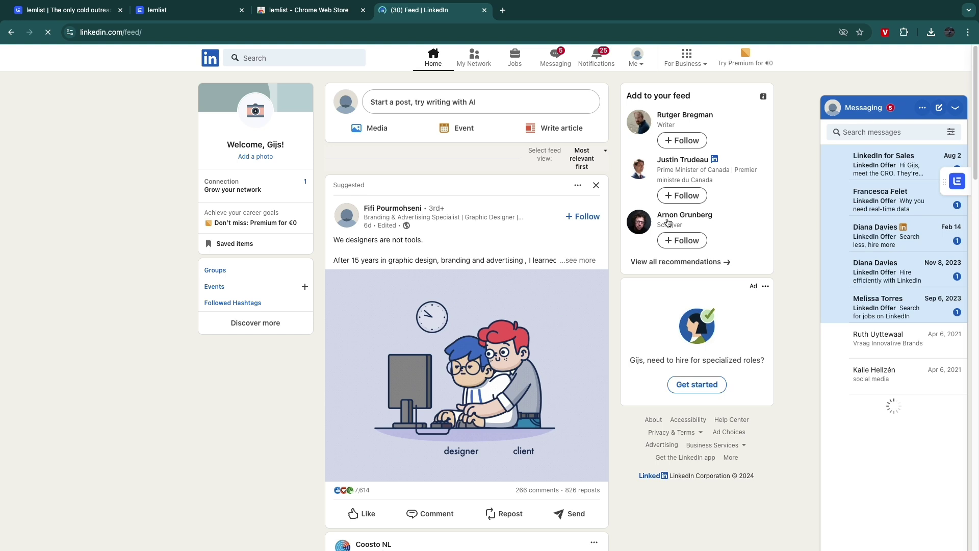
{"action": "left_click", "coordinate": [169, 10]}
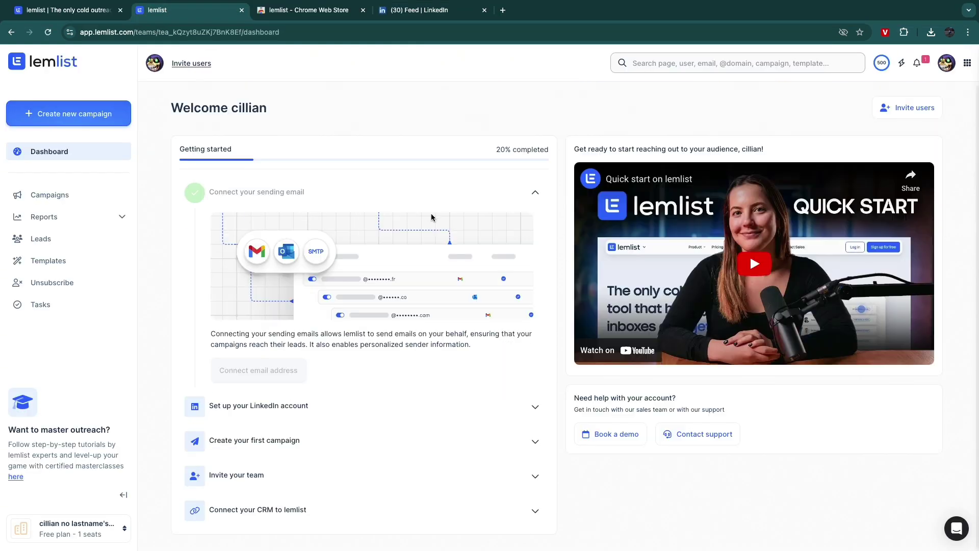
Start a new campaign and review the Conditions tab before returning to Steps.
{"action": "left_click", "coordinate": [262, 446]}
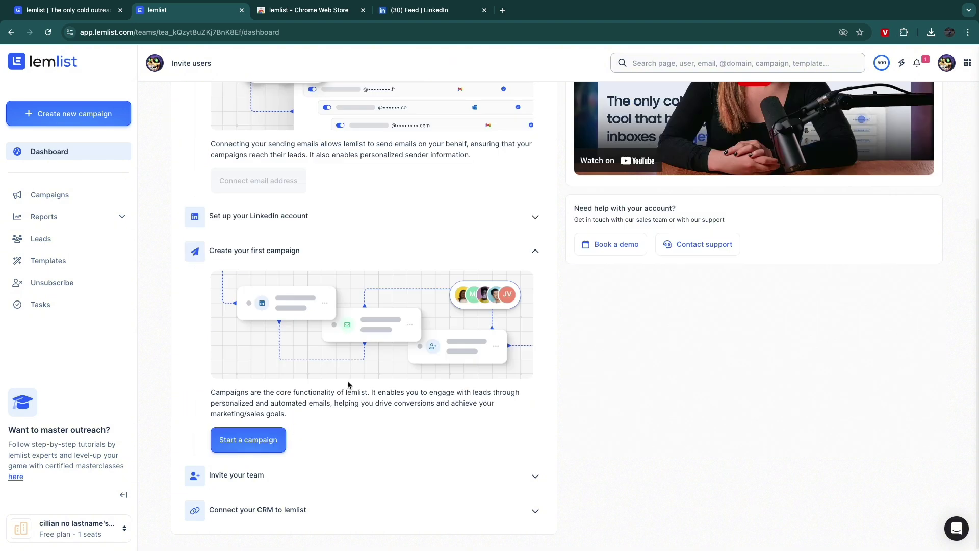
{"action": "left_click", "coordinate": [259, 441]}
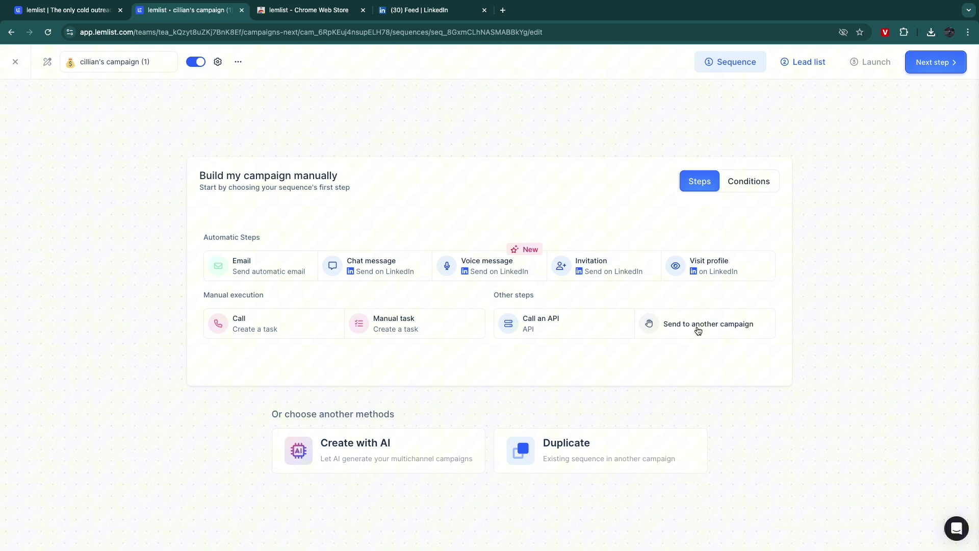
{"action": "left_click", "coordinate": [742, 185]}
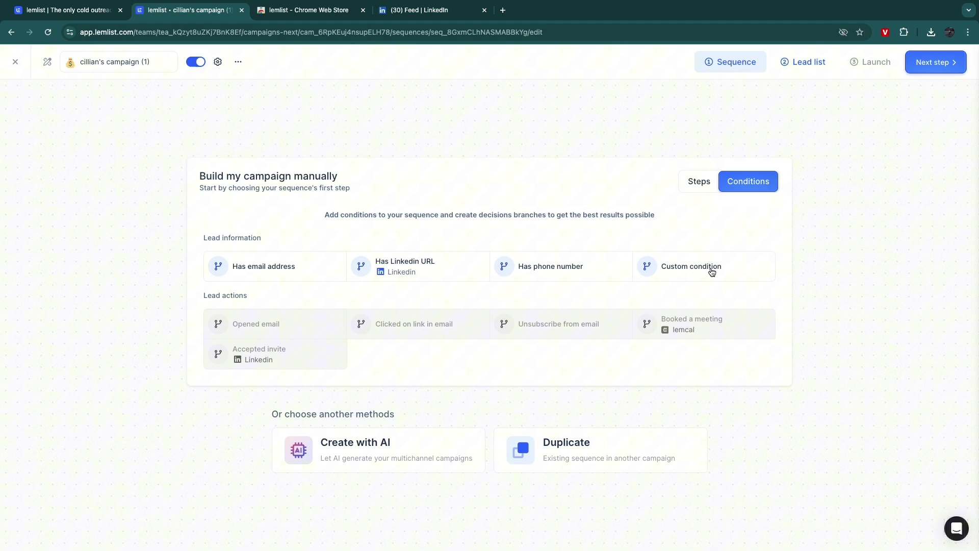
{"action": "left_click", "coordinate": [693, 184]}
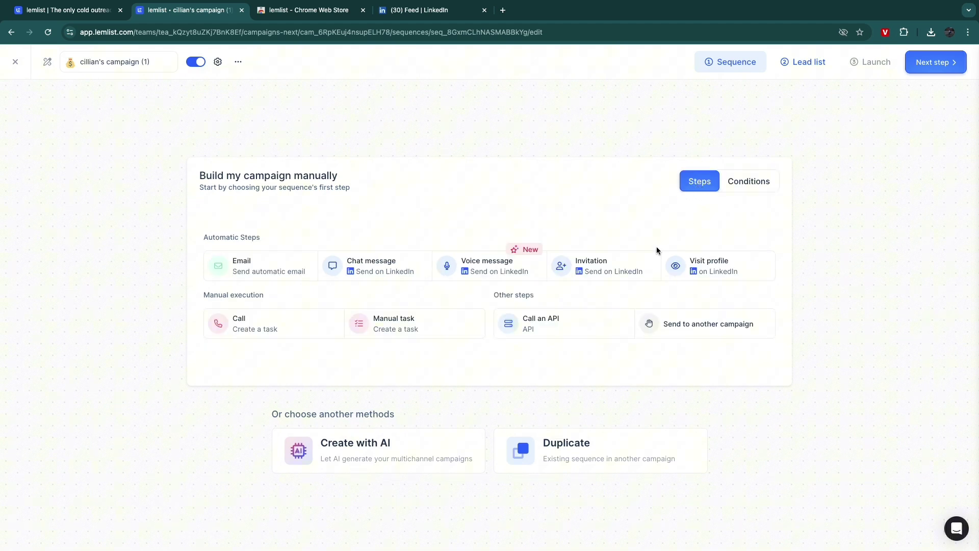
Add a LinkedIn Visit profile step and pick the only account as sender.
{"action": "left_click", "coordinate": [721, 265]}
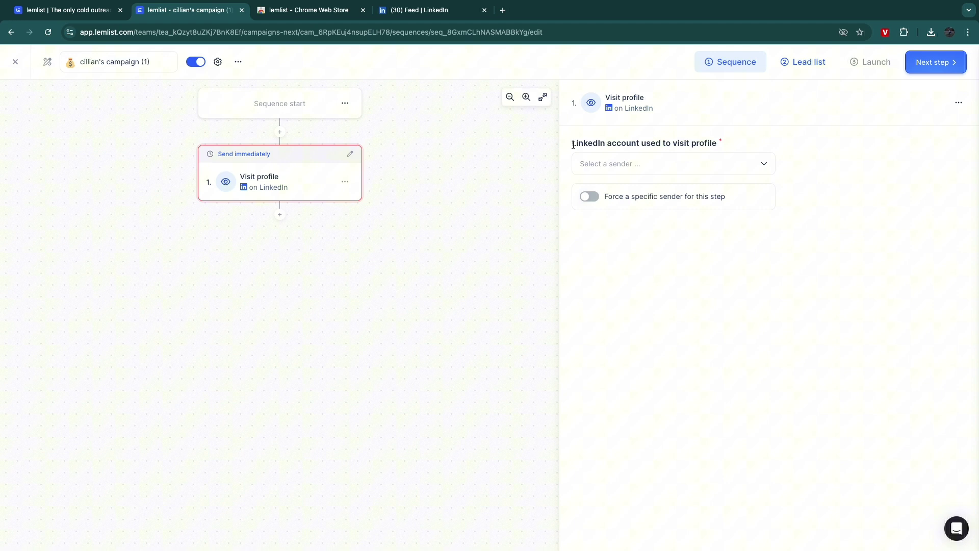
{"action": "left_click", "coordinate": [684, 159]}
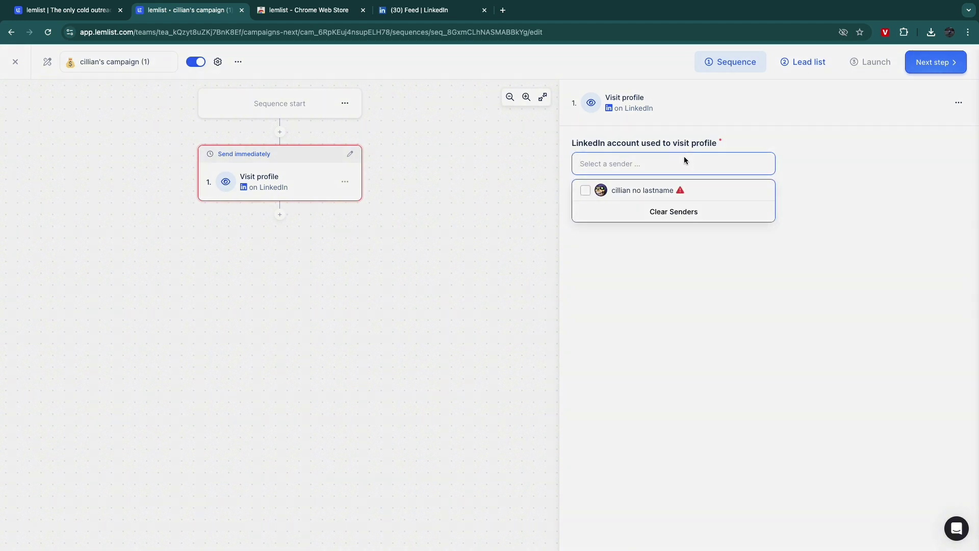
{"action": "left_click", "coordinate": [618, 192]}
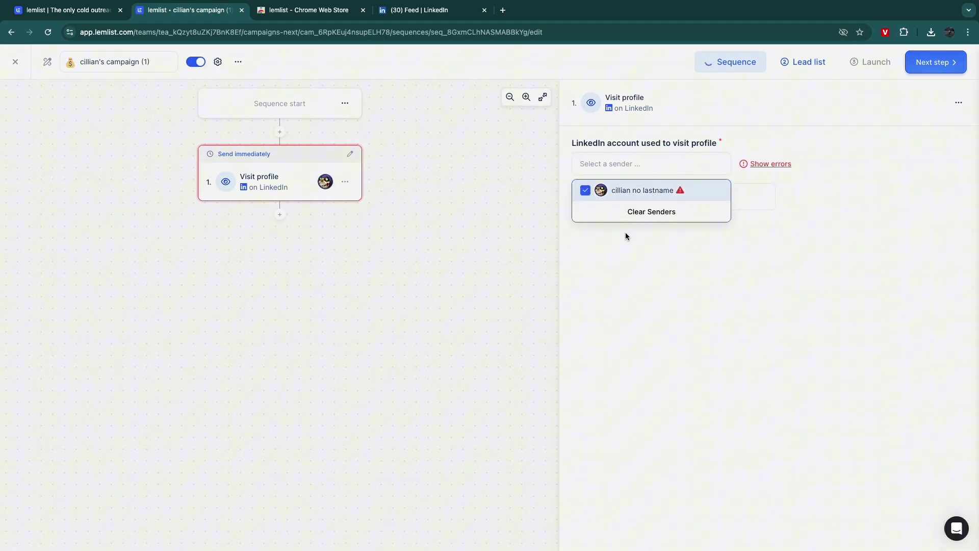
{"action": "left_click", "coordinate": [626, 236]}
Try forcing a specific sender for the step, then switch it back off.
{"action": "left_click", "coordinate": [589, 196]}
{"action": "left_click_drag", "start_coordinate": [615, 197], "coordinate": [758, 199]}
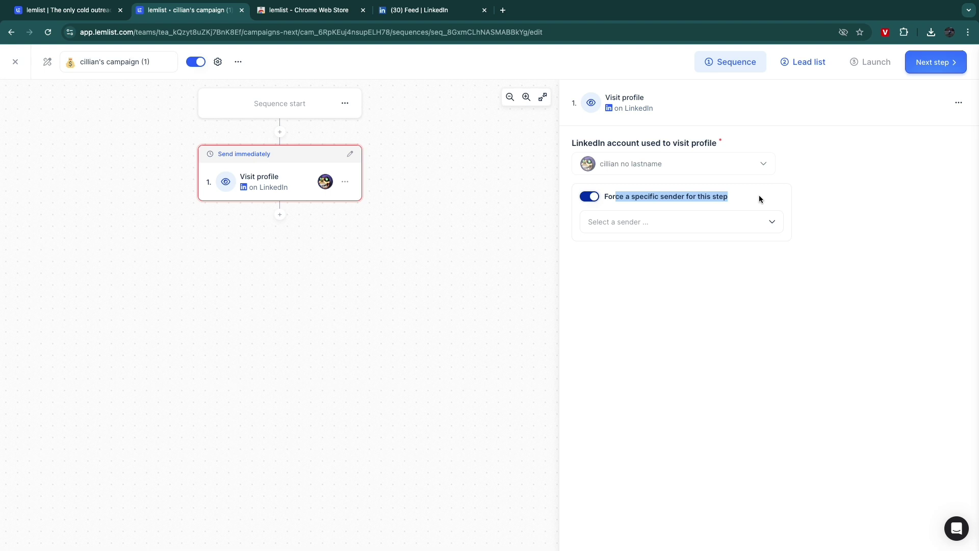
{"action": "left_click", "coordinate": [689, 222]}
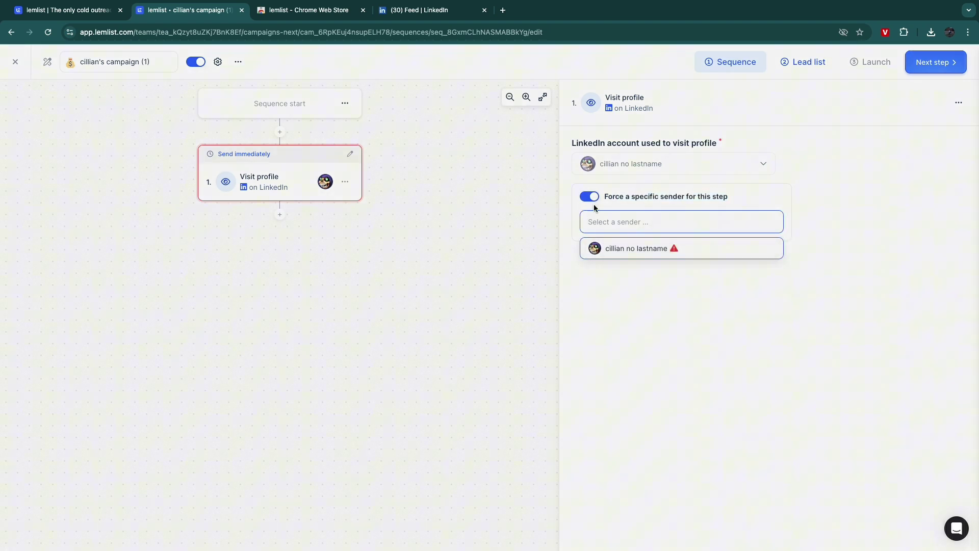
{"action": "left_click", "coordinate": [592, 198]}
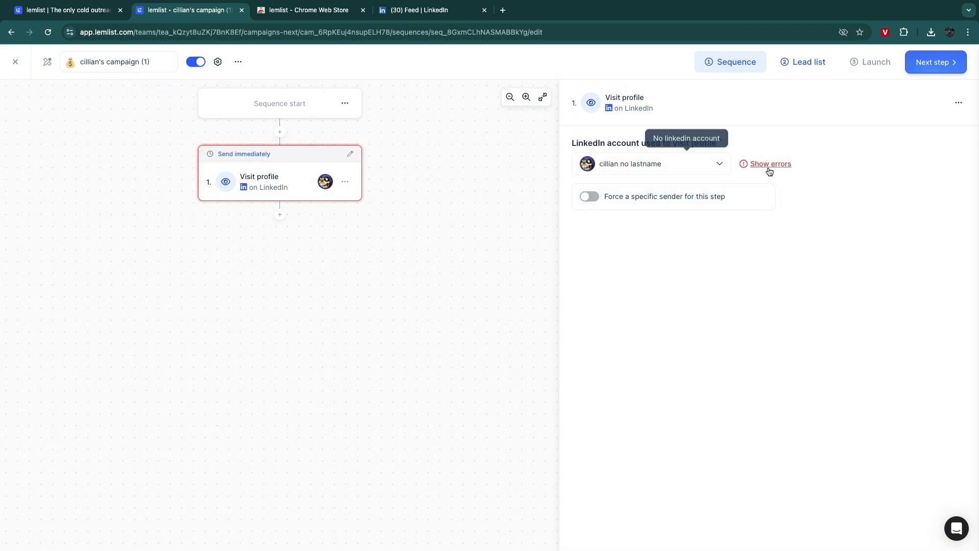
Show the sender errors and read the To reconnect status for LinkedIn.
{"action": "left_click", "coordinate": [770, 165]}
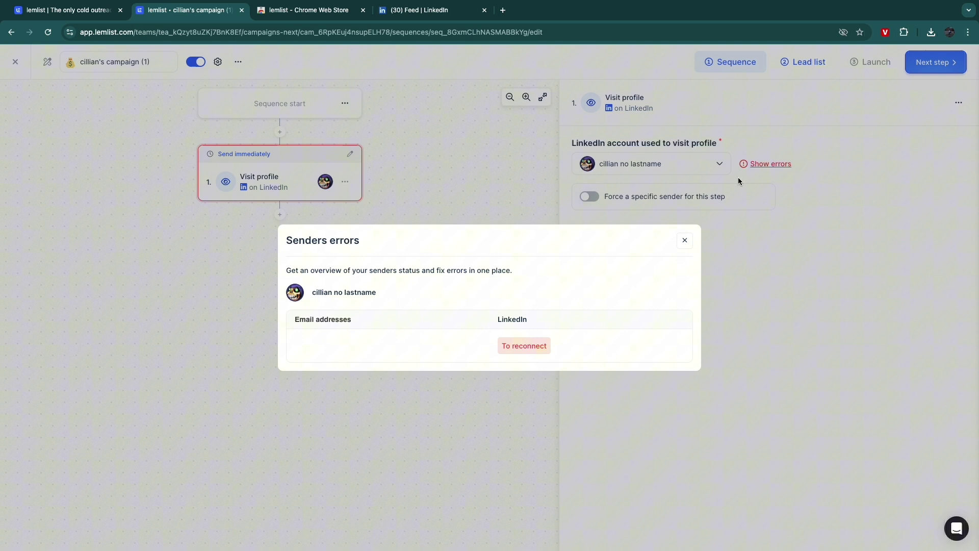
{"action": "double_click", "coordinate": [505, 316]}
{"action": "left_click_drag", "start_coordinate": [492, 342], "coordinate": [604, 343]}
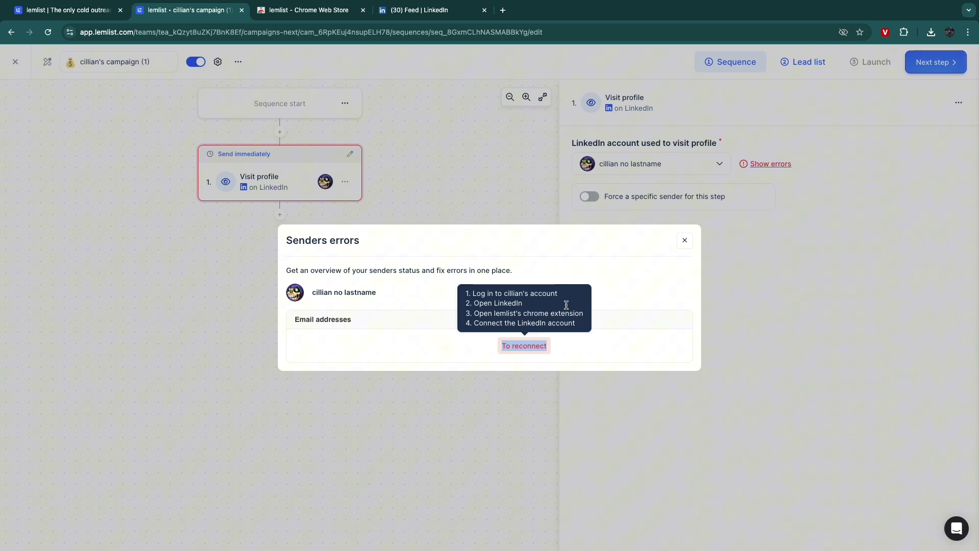
Switch to the LinkedIn feed, check browser extensions and collapse Messaging.
{"action": "left_click", "coordinate": [449, 11]}
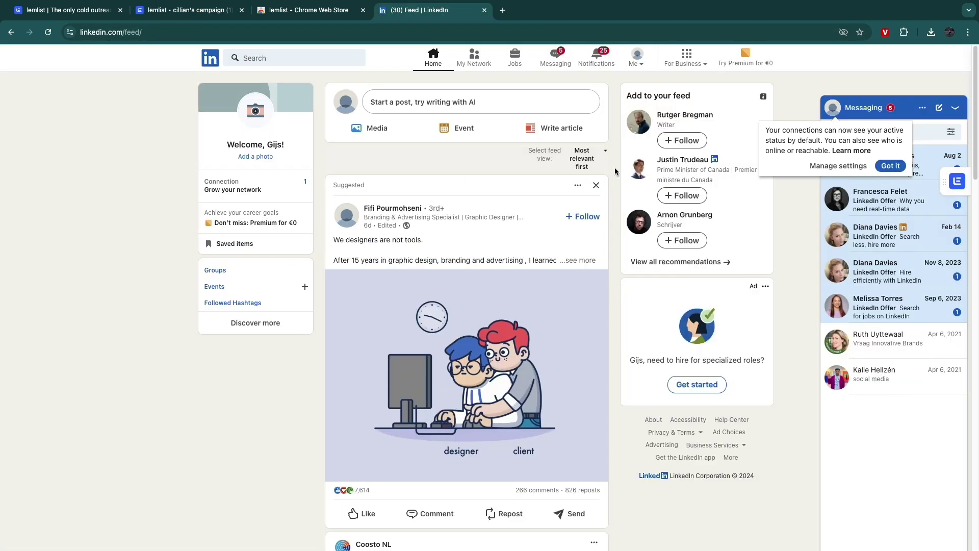
{"action": "left_click", "coordinate": [906, 35]}
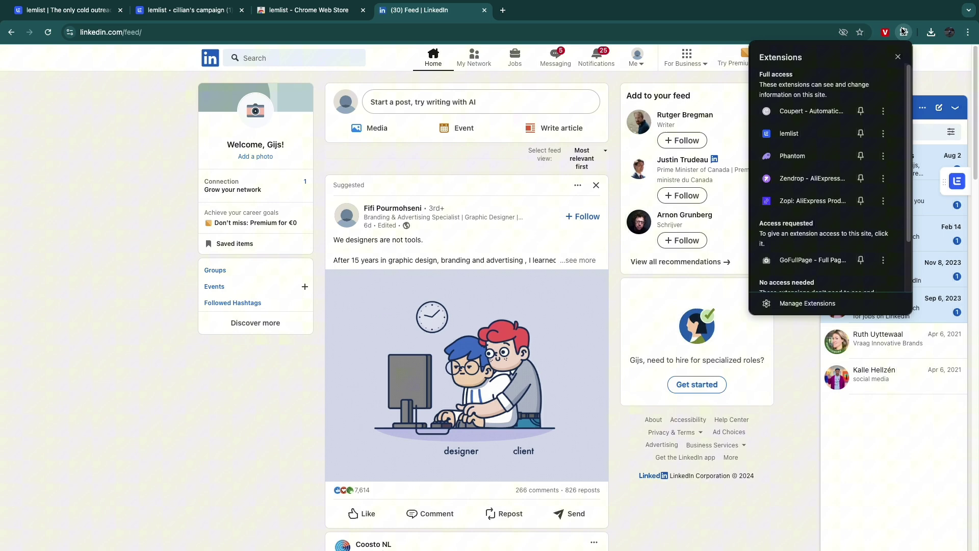
{"action": "left_click", "coordinate": [800, 137]}
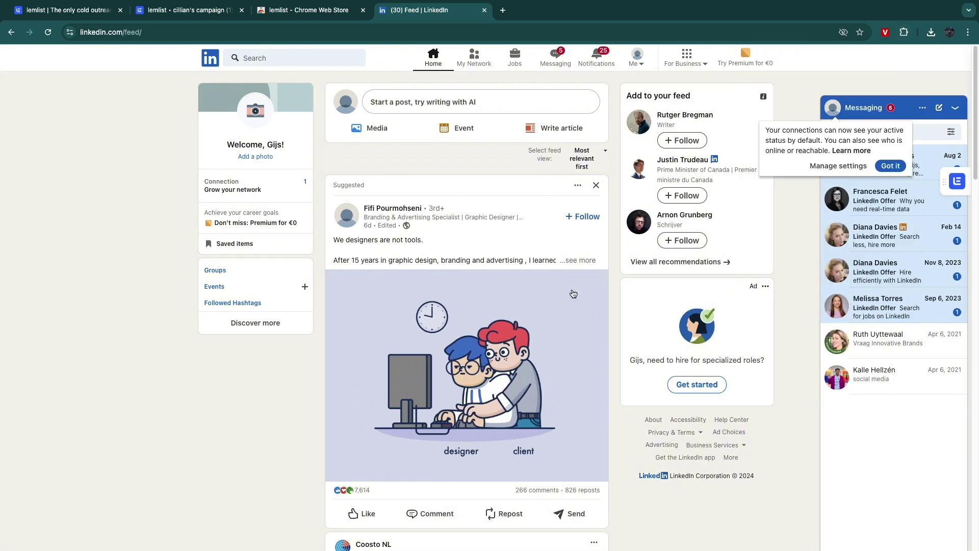
{"action": "left_click", "coordinate": [832, 113]}
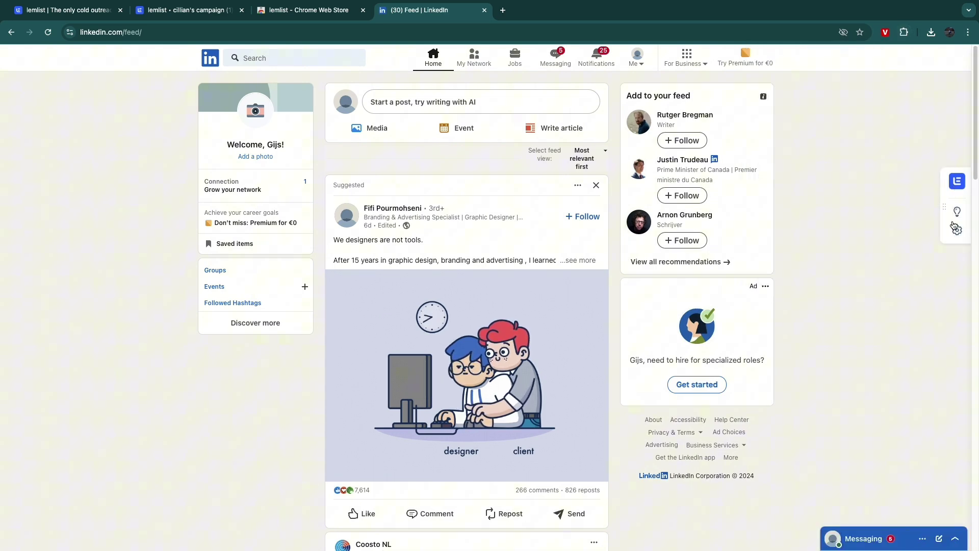
Bring up the lemlist extension sign-in panel and focus its email field.
{"action": "left_click", "coordinate": [958, 183]}
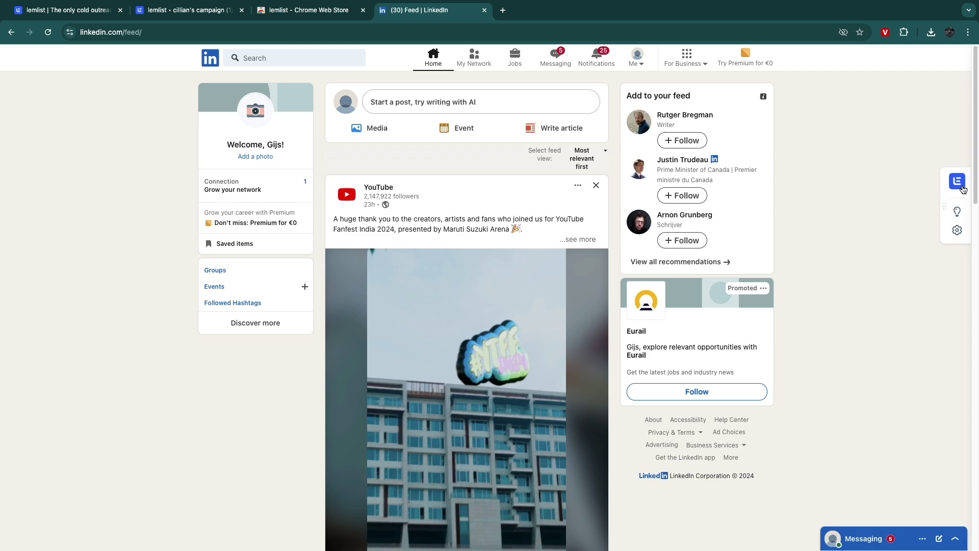
{"action": "left_click", "coordinate": [961, 188]}
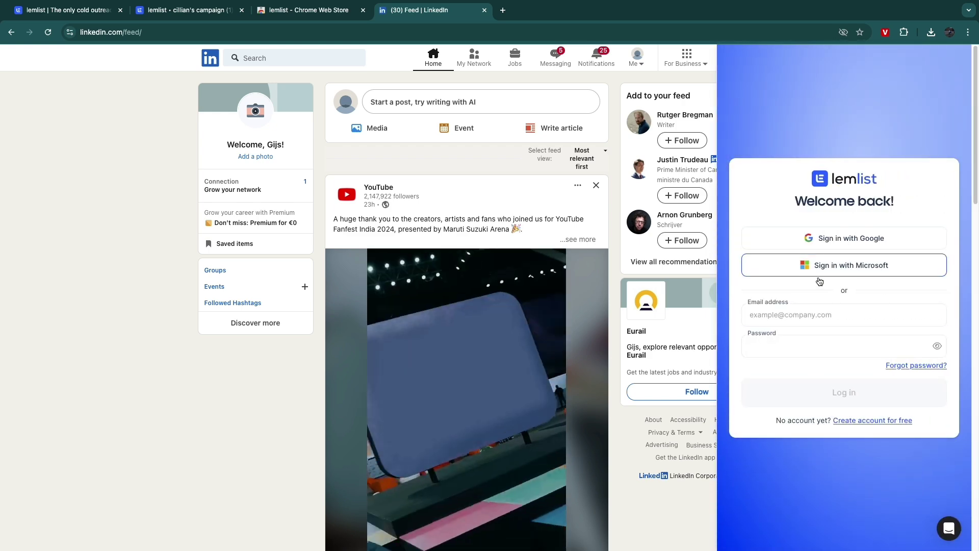
{"action": "left_click", "coordinate": [774, 316]}
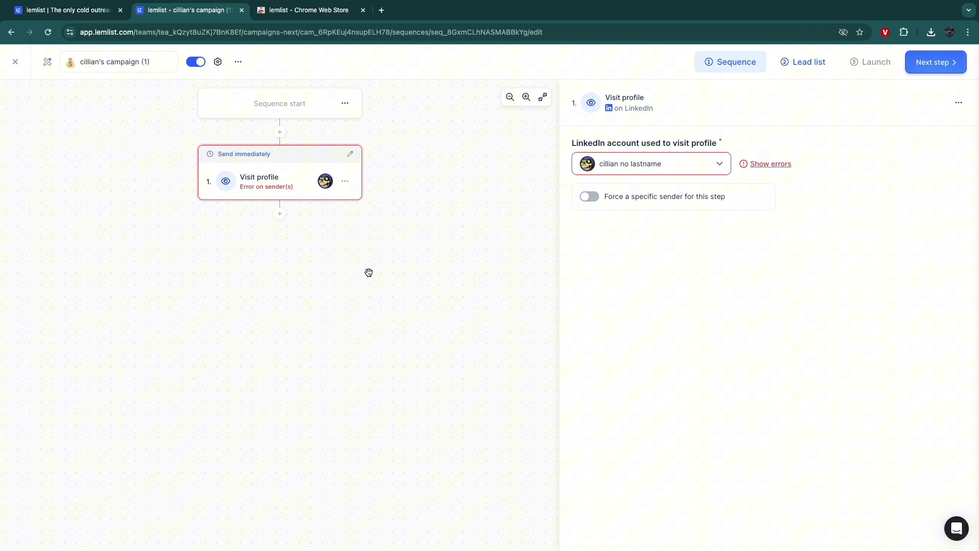
Add a LinkedIn Chat message as the second step after the profile visit.
{"action": "left_click", "coordinate": [279, 217]}
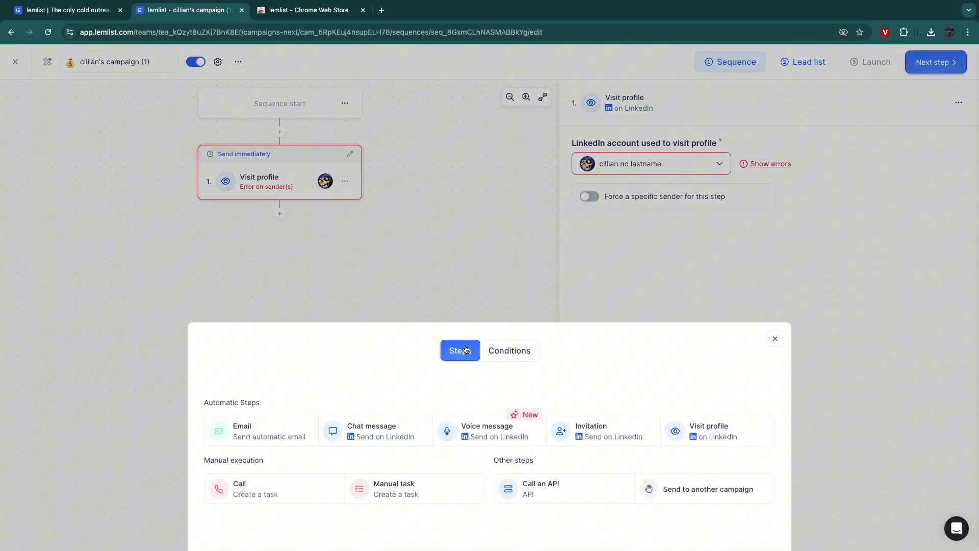
{"action": "left_click", "coordinate": [481, 352]}
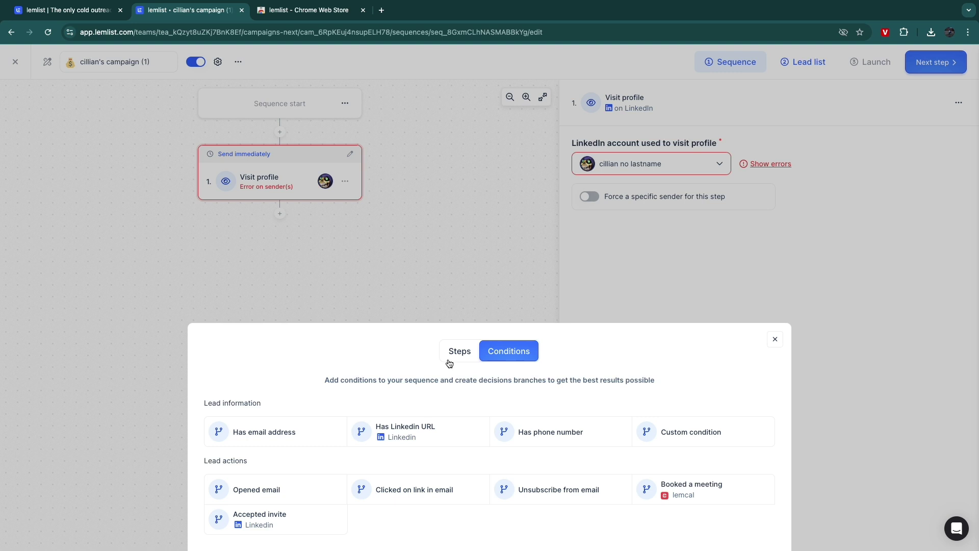
{"action": "left_click", "coordinate": [460, 350]}
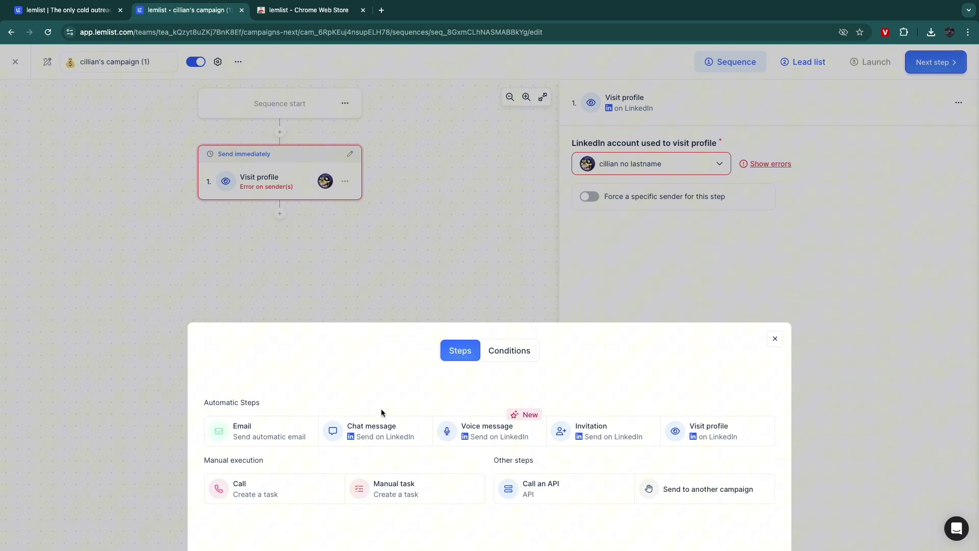
{"action": "left_click", "coordinate": [390, 435]}
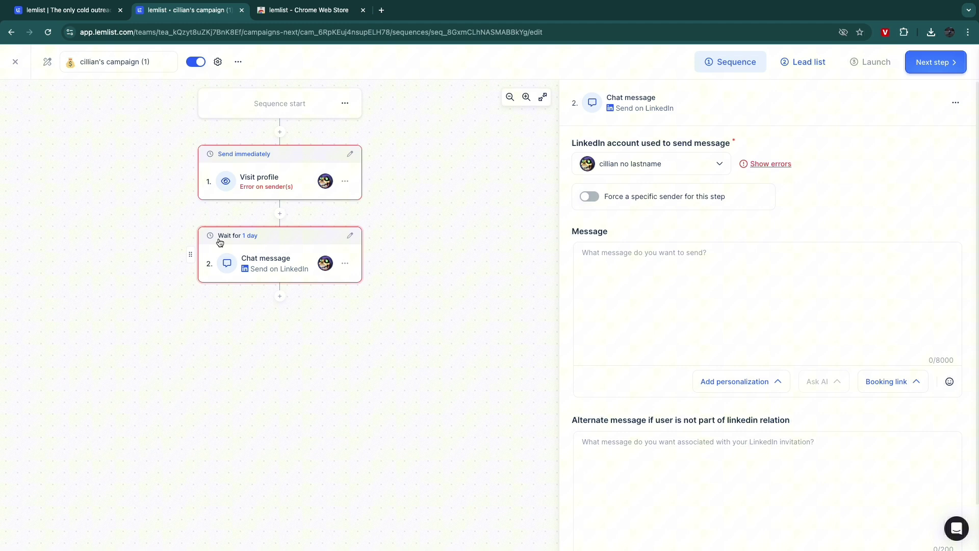
Edit the wait before step 2, trying 2 days then settling on 1 day.
{"action": "left_click", "coordinate": [349, 237]}
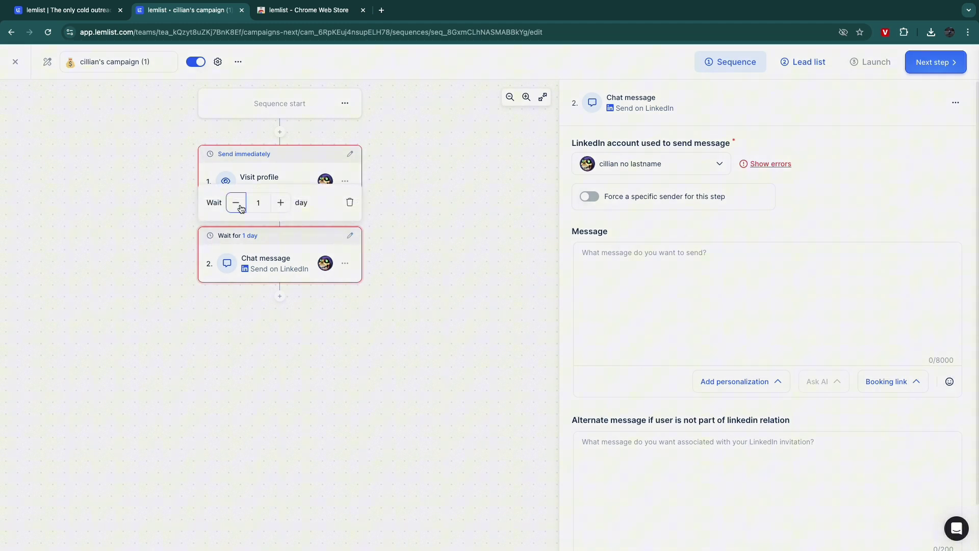
{"action": "left_click", "coordinate": [277, 206]}
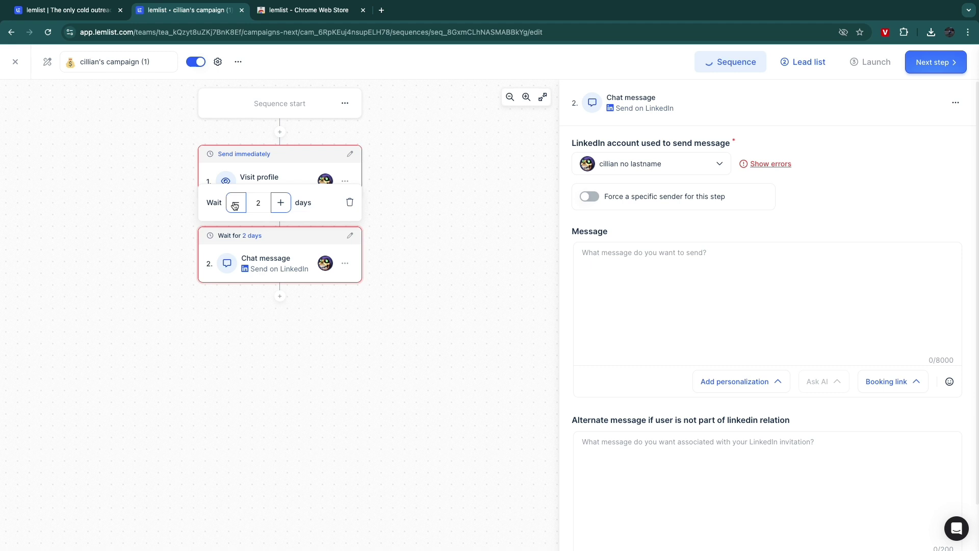
{"action": "left_click", "coordinate": [235, 203]}
Write the chat message "hi {{firstName}}," using the First name variable.
{"action": "left_click", "coordinate": [621, 268]}
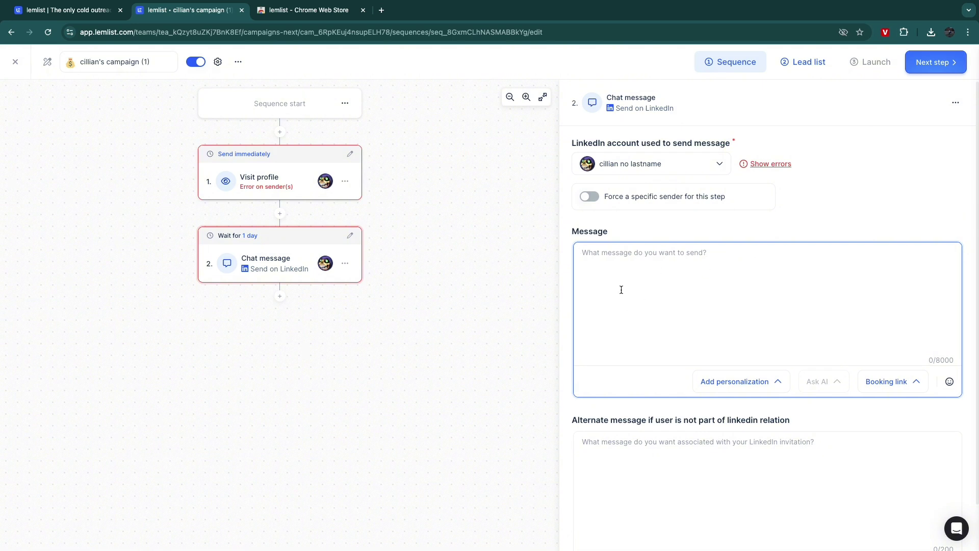
{"action": "left_click", "coordinate": [736, 381]}
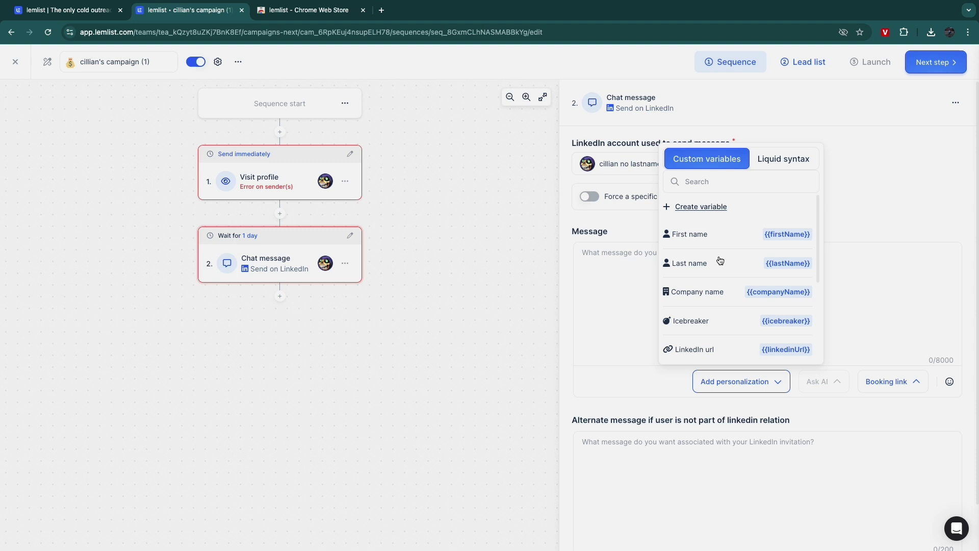
{"action": "left_click", "coordinate": [702, 237]}
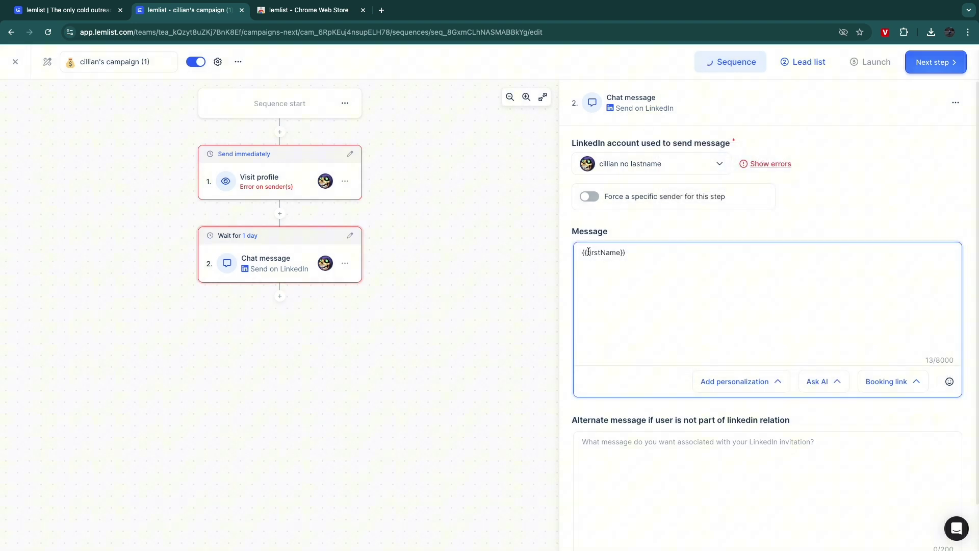
{"action": "type", "text": "hi"}
{"action": "type", "text": " ,"}
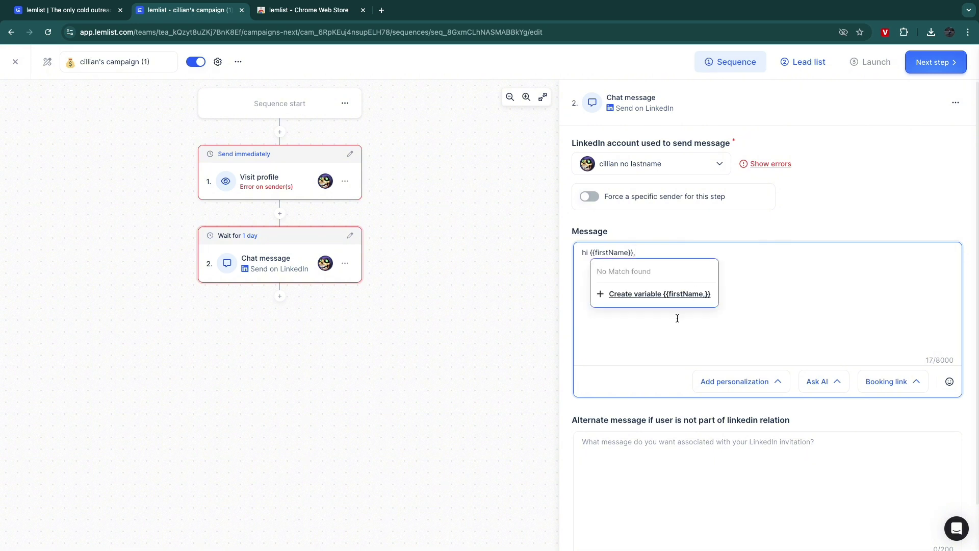
Peek at the Booking link options, then begin adding a third step.
{"action": "left_click", "coordinate": [891, 382]}
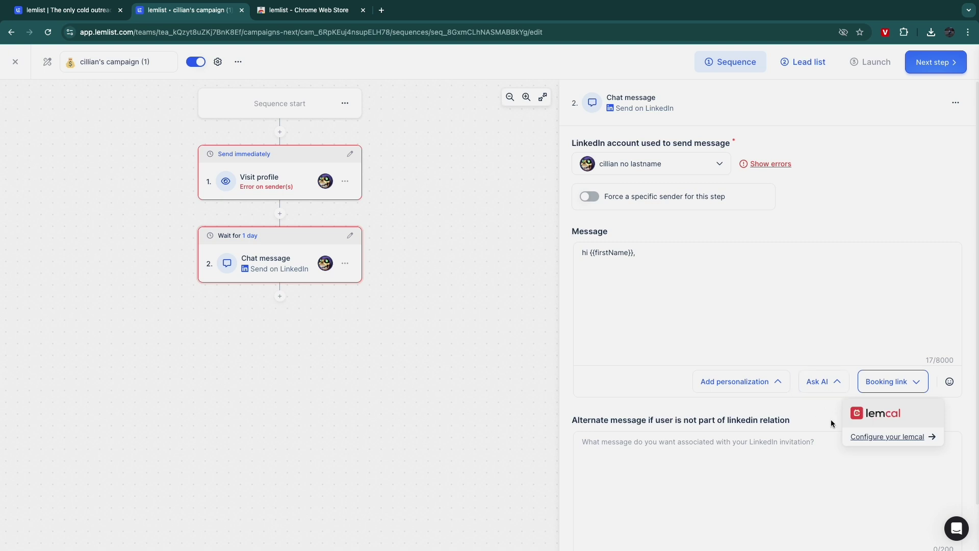
{"action": "left_click", "coordinate": [921, 301]}
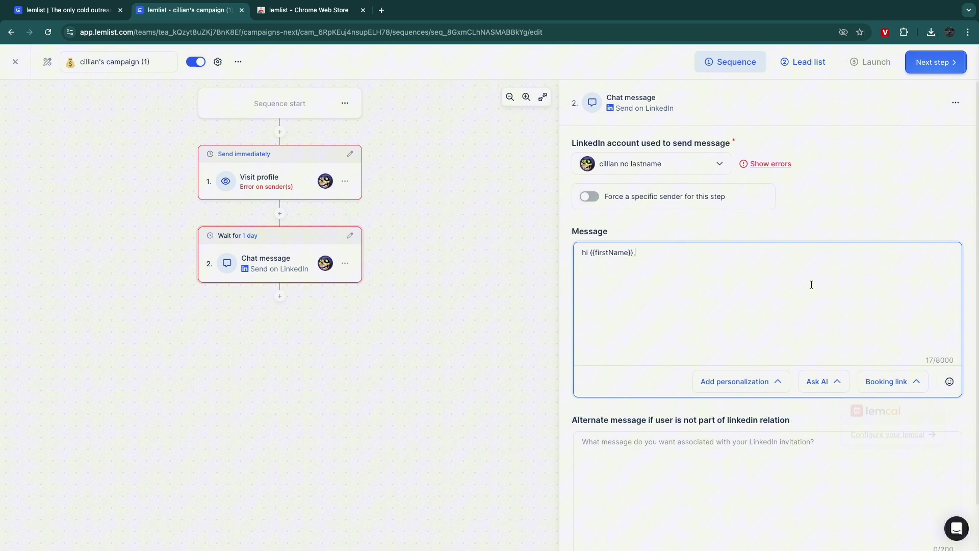
{"action": "left_click", "coordinate": [281, 300]}
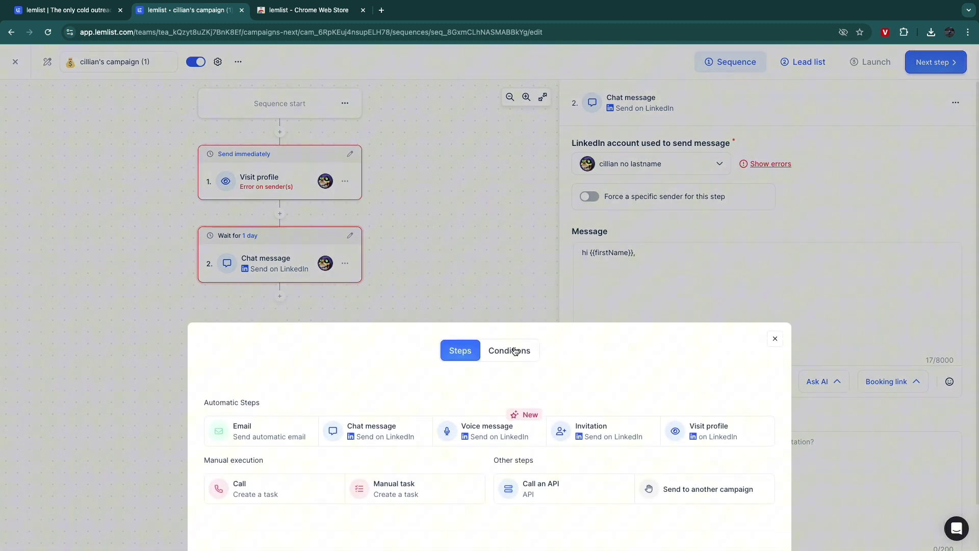
Add a 'Has email address' condition step requiring email status Deliverable.
{"action": "left_click", "coordinate": [515, 351]}
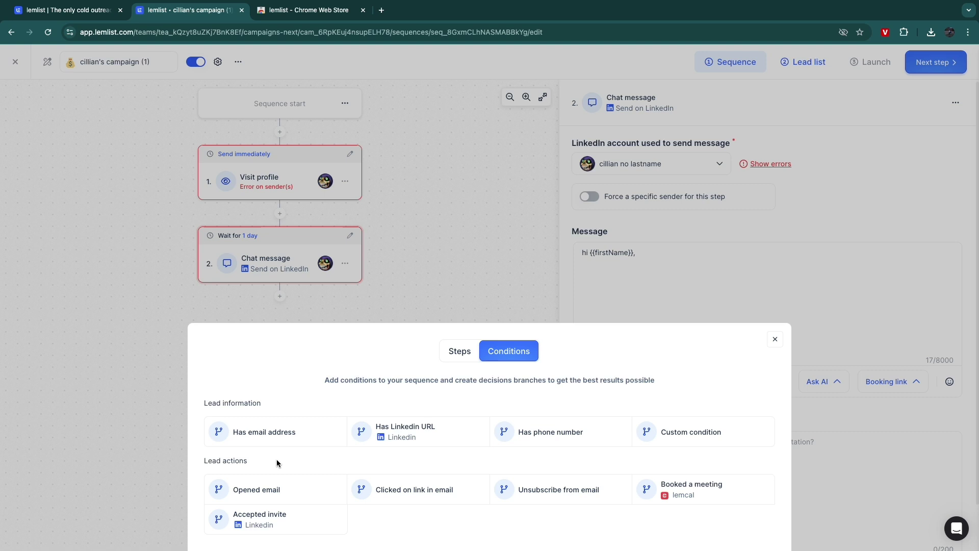
{"action": "left_click", "coordinate": [229, 431]}
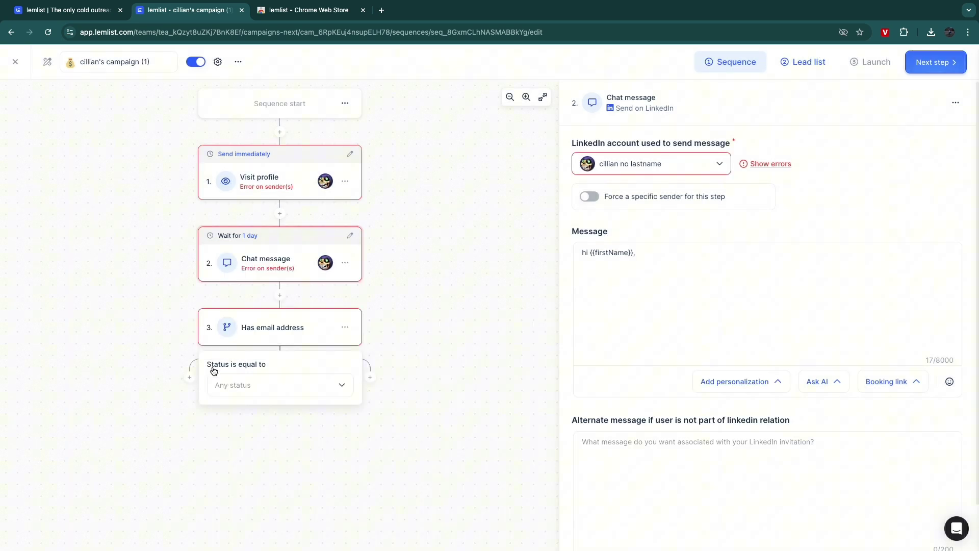
{"action": "left_click_drag", "start_coordinate": [207, 364], "coordinate": [266, 366]}
{"action": "left_click", "coordinate": [254, 390]}
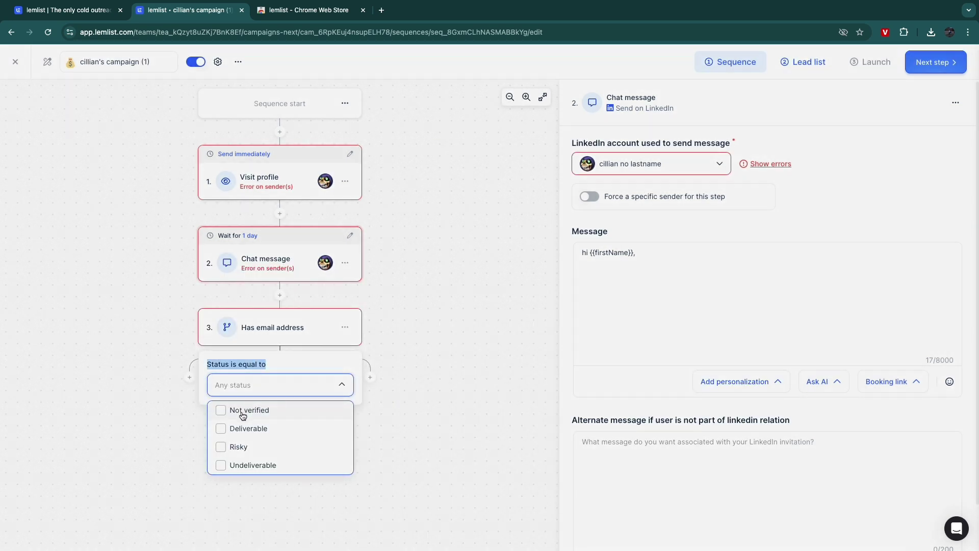
{"action": "left_click", "coordinate": [247, 429]}
{"action": "left_click", "coordinate": [312, 366]}
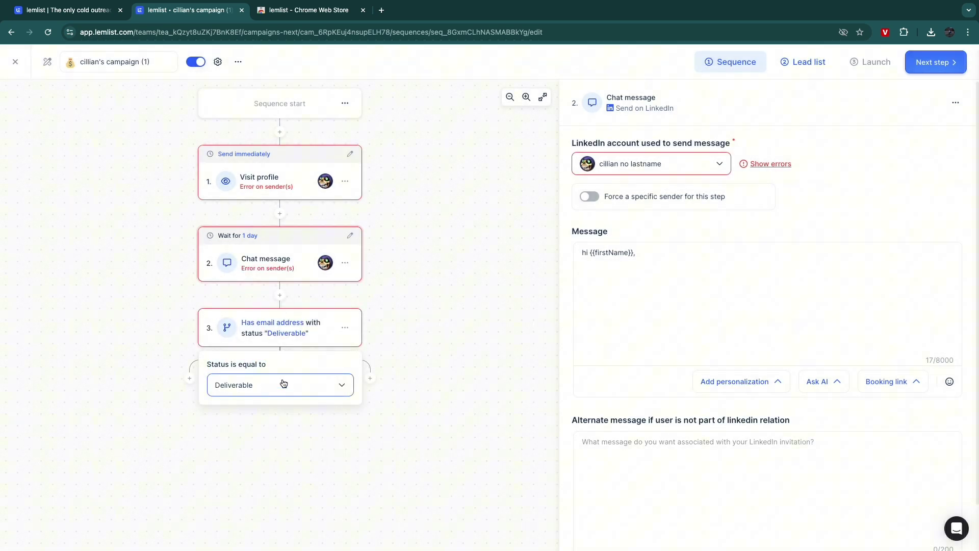
Bring up the step choices for the condition's No branch.
{"action": "left_click", "coordinate": [370, 379]}
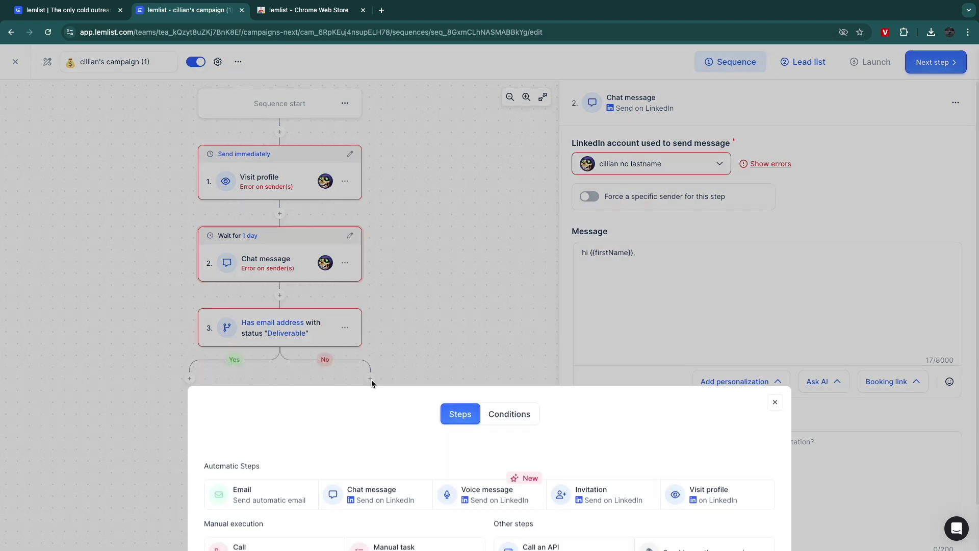
{"action": "left_click", "coordinate": [399, 287]}
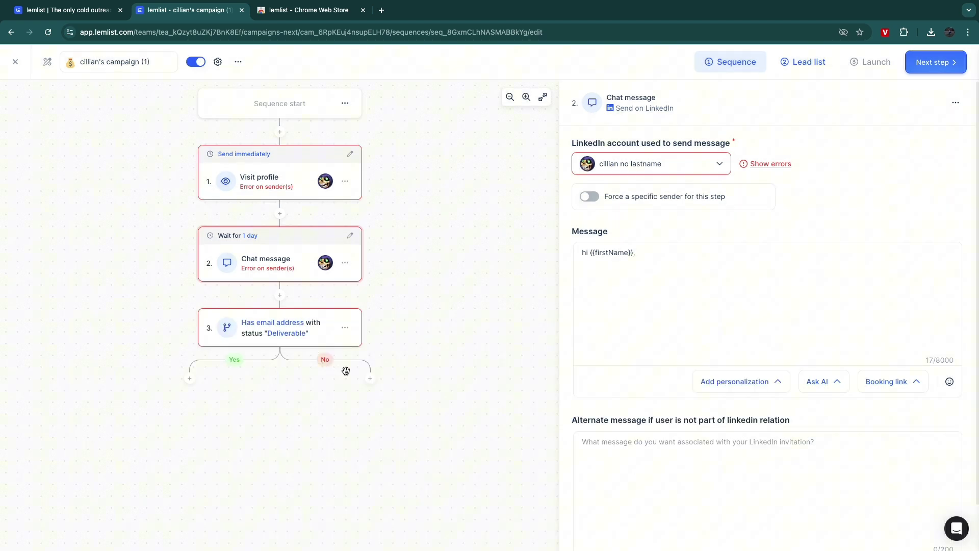
{"action": "left_click", "coordinate": [372, 380]}
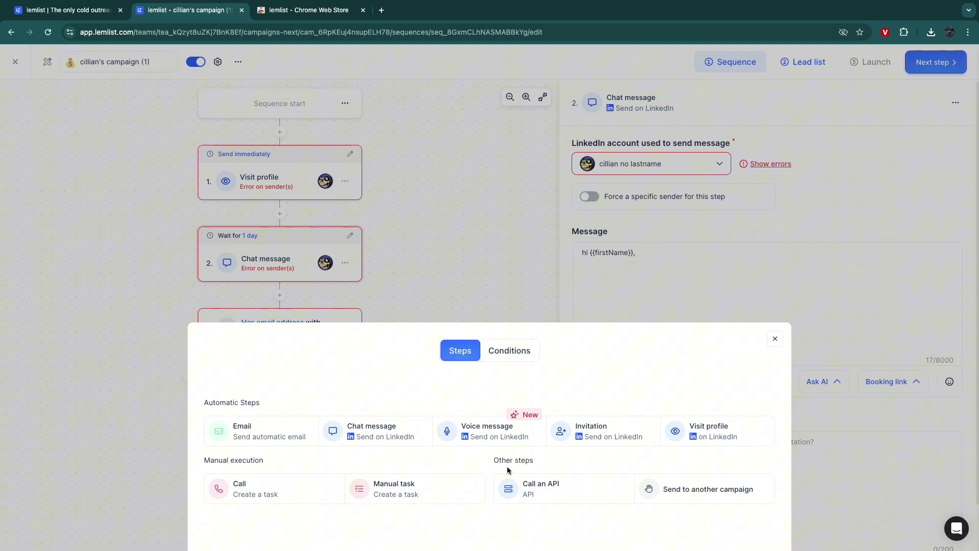
Add a Call task on the No branch and an Email step on the Yes branch.
{"action": "left_click", "coordinate": [269, 488]}
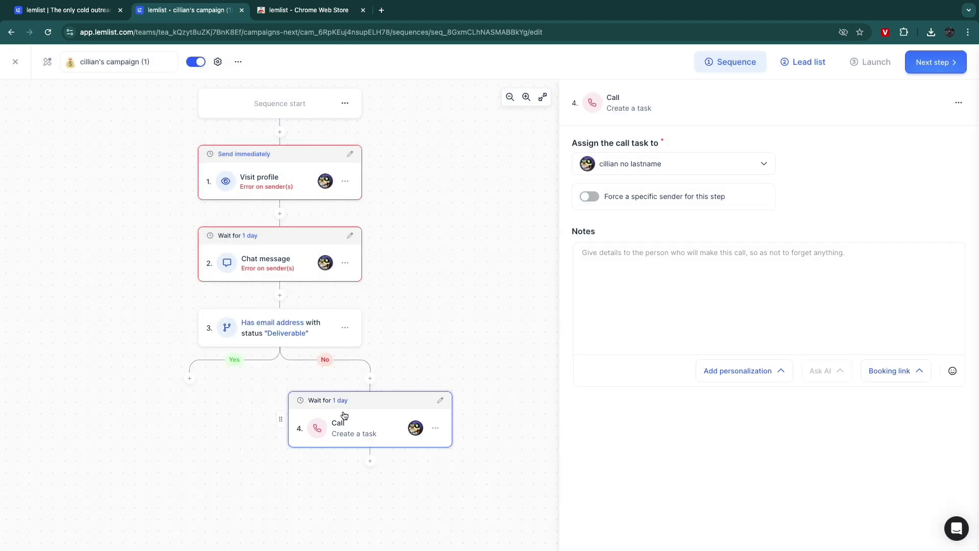
{"action": "left_click", "coordinate": [189, 379]}
{"action": "left_click", "coordinate": [263, 435]}
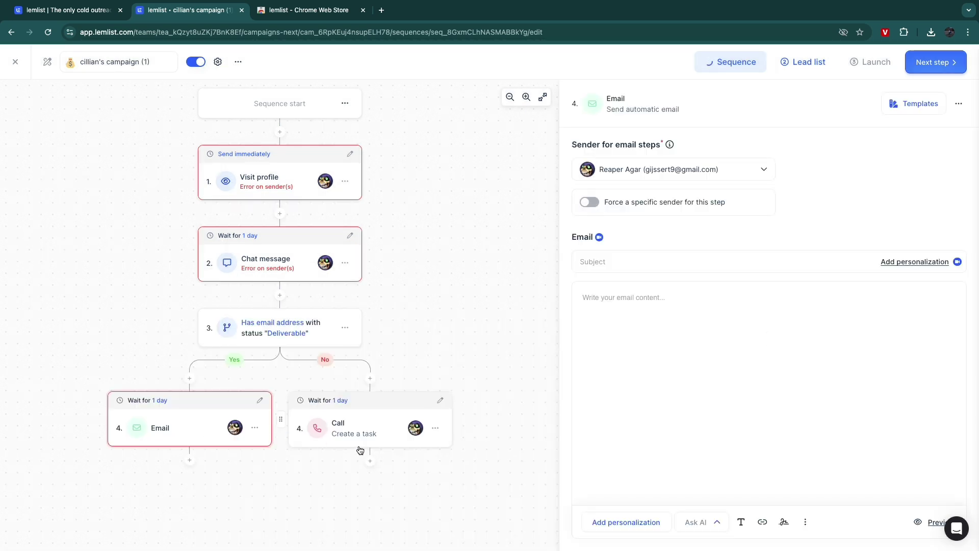
Start editing the email's subject and body, then preview the email step.
{"action": "left_click", "coordinate": [611, 268]}
{"action": "left_click", "coordinate": [836, 334]}
{"action": "left_click", "coordinate": [937, 522]}
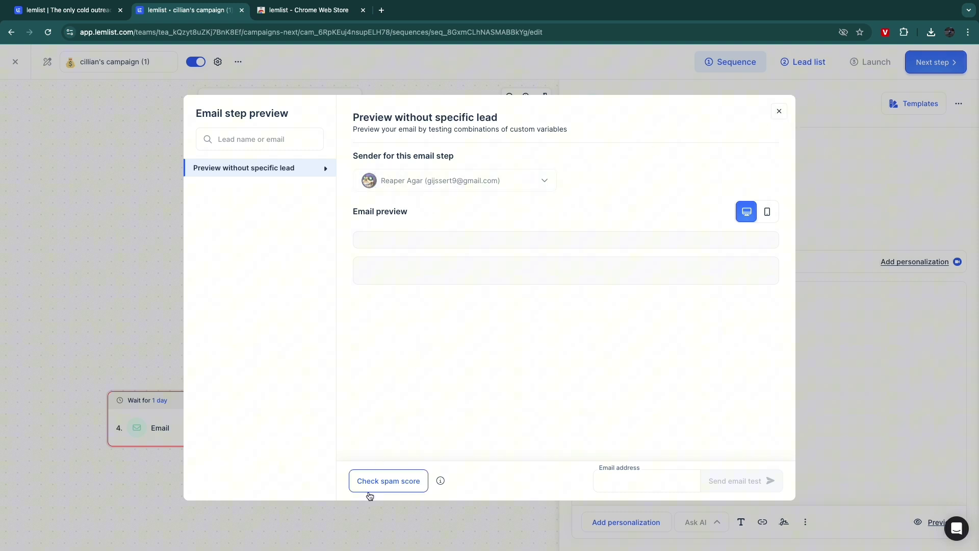
Check the email's spam score and close the preview.
{"action": "left_click", "coordinate": [396, 490]}
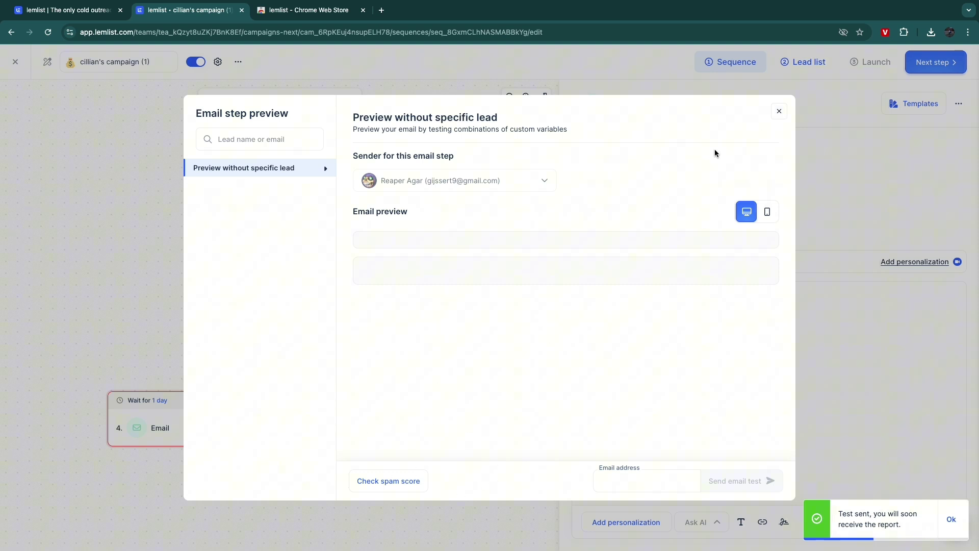
{"action": "left_click", "coordinate": [778, 110]}
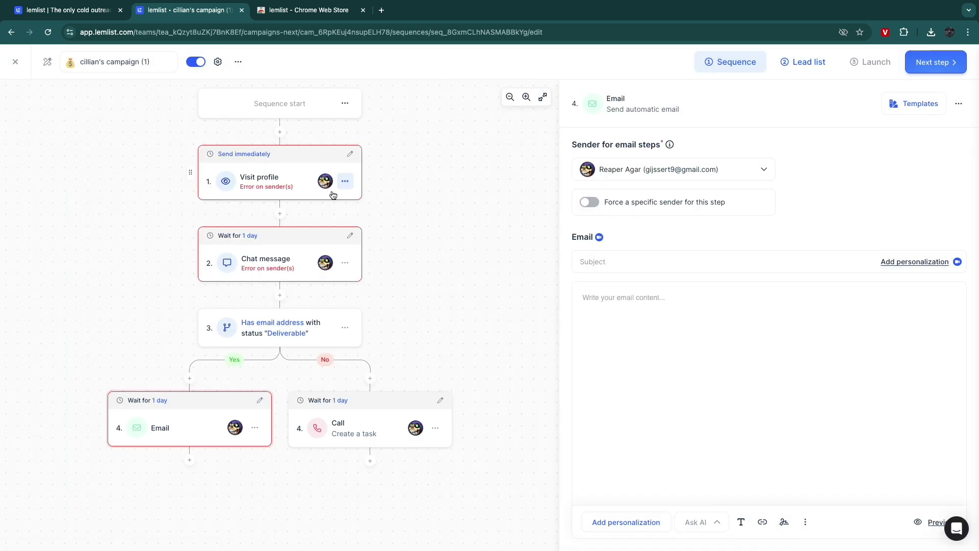
Go to the campaign's empty lead list and start importing new leads.
{"action": "left_click", "coordinate": [934, 63]}
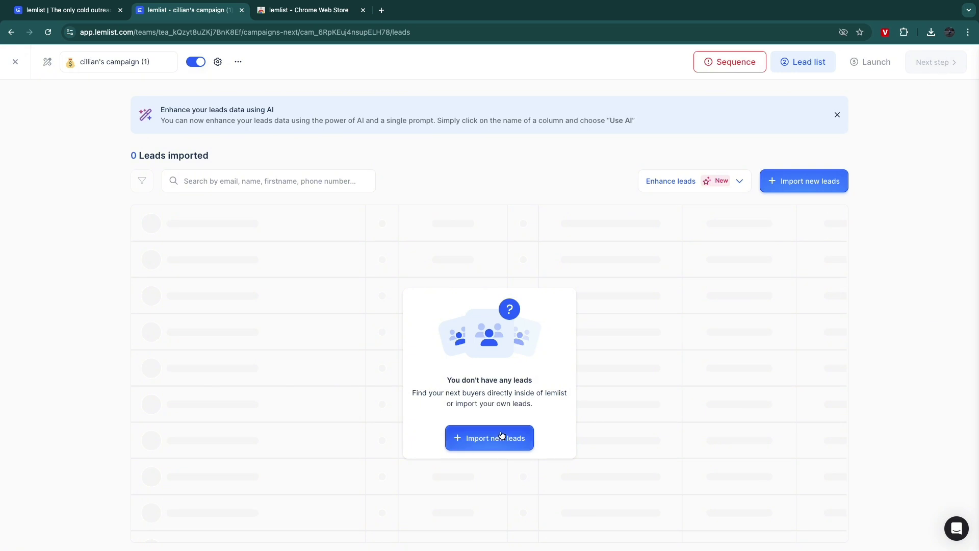
{"action": "left_click", "coordinate": [479, 447]}
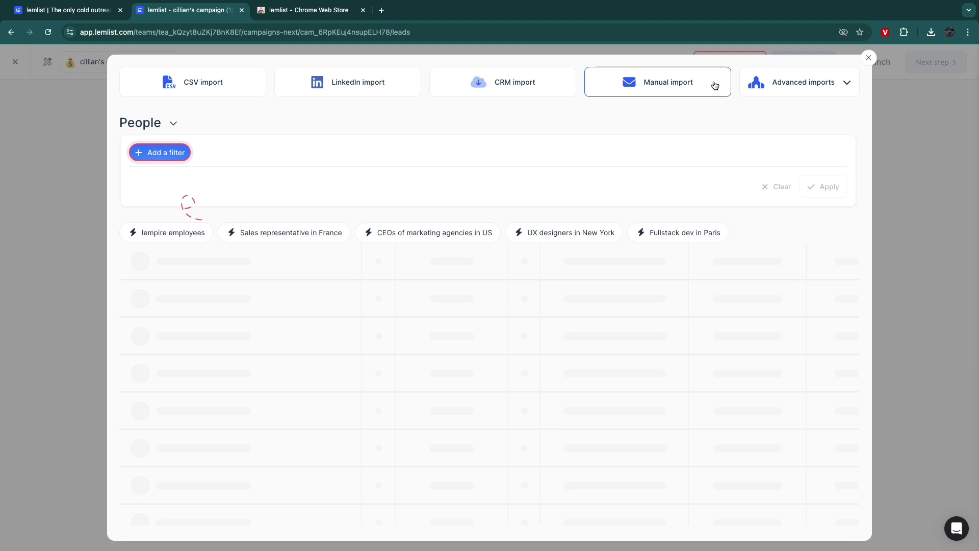
In the advanced import options, filter the people search to Country = United States.
{"action": "left_click", "coordinate": [796, 84]}
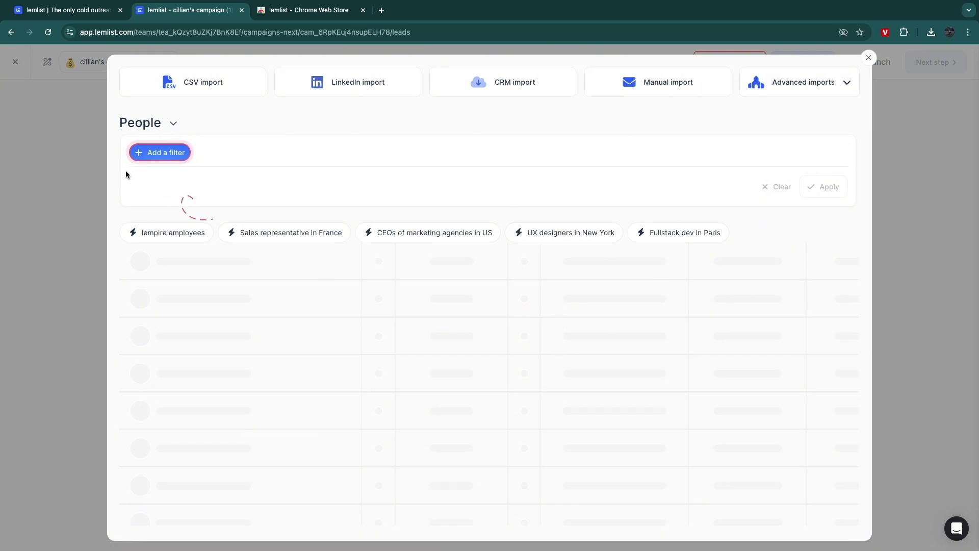
{"action": "left_click", "coordinate": [168, 153]}
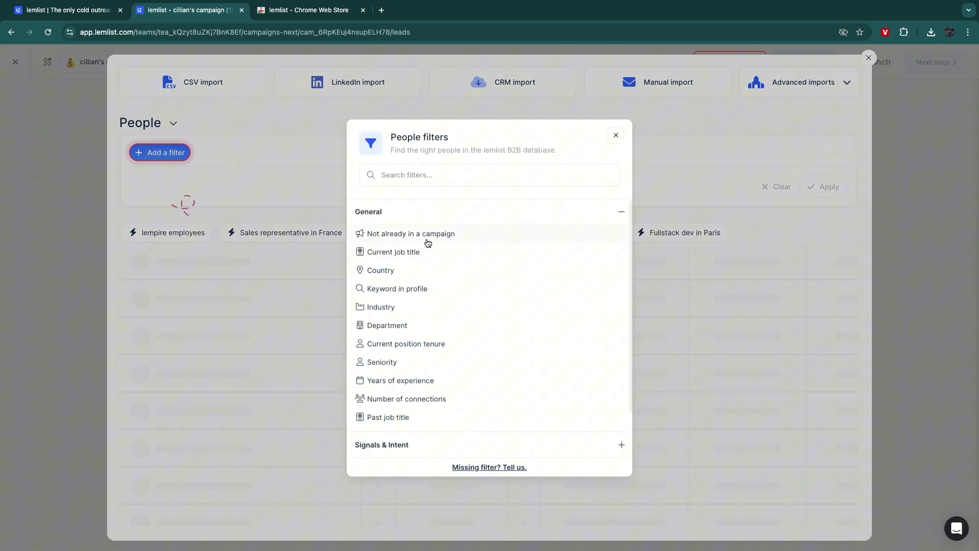
{"action": "left_click", "coordinate": [400, 269]}
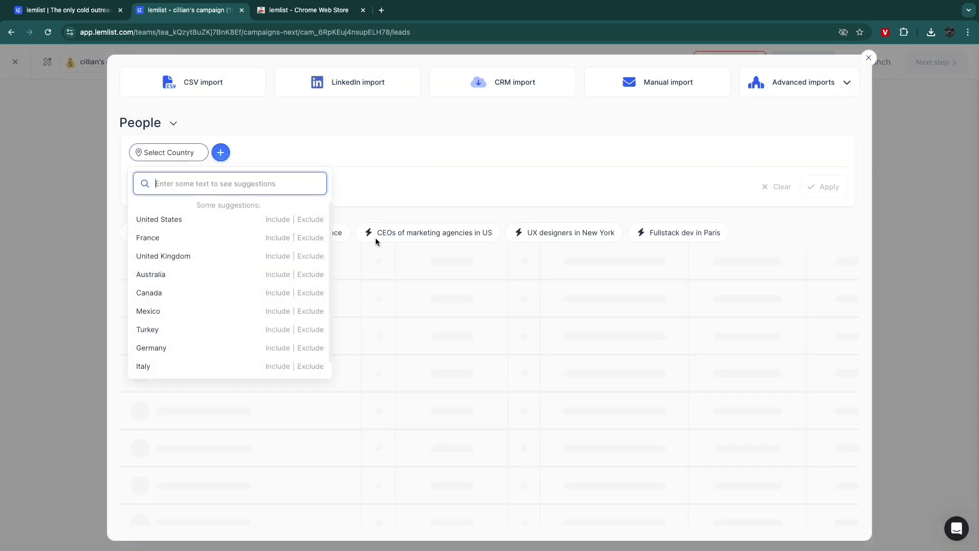
{"action": "left_click", "coordinate": [182, 220]}
Add filters Current job title = Sales and Industry = Real Estate, then apply the search.
{"action": "left_click", "coordinate": [249, 154]}
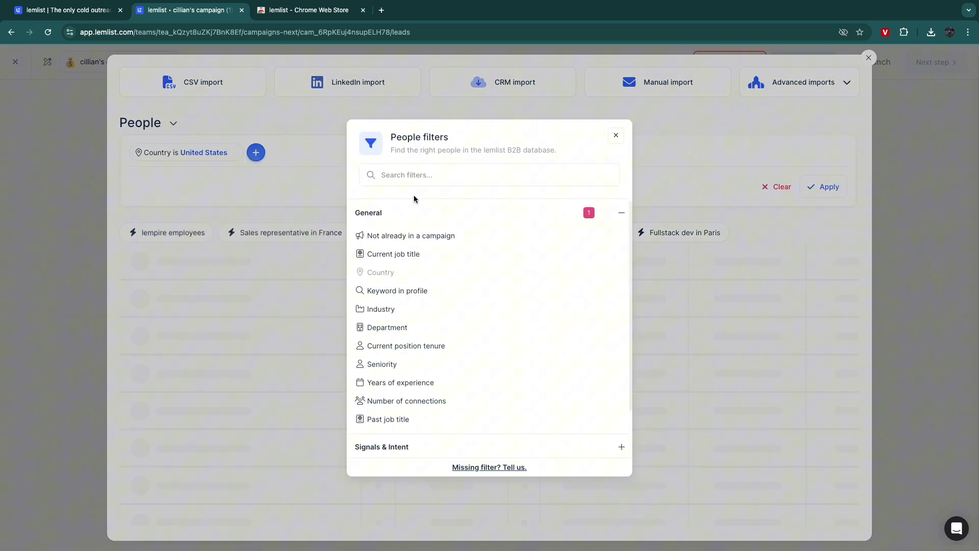
{"action": "left_click", "coordinate": [410, 261]}
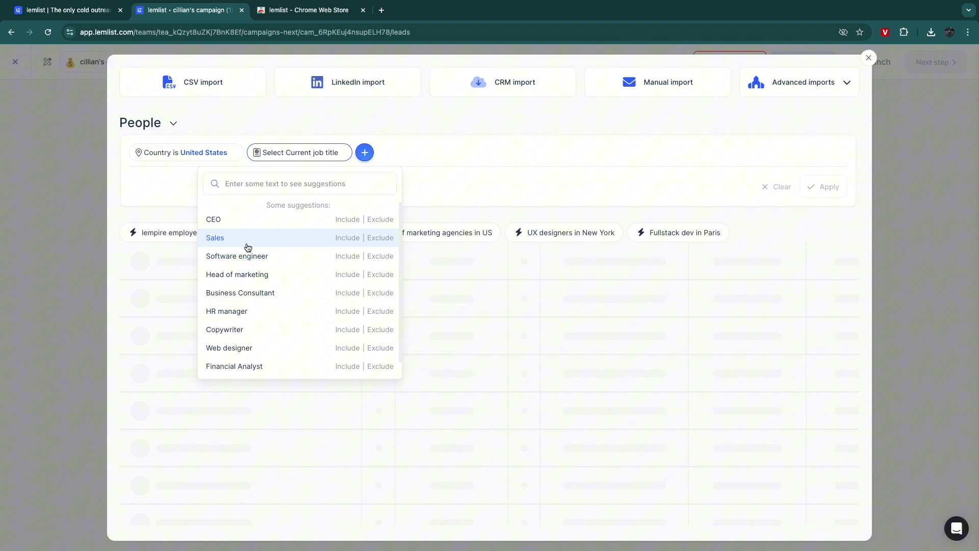
{"action": "left_click", "coordinate": [248, 246]}
{"action": "left_click", "coordinate": [409, 253]}
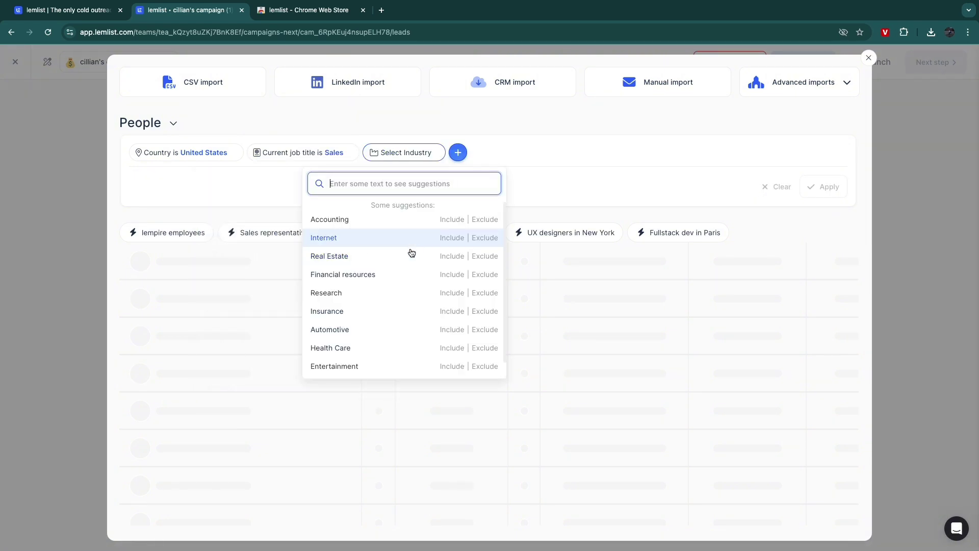
{"action": "left_click", "coordinate": [369, 257]}
{"action": "left_click", "coordinate": [821, 191]}
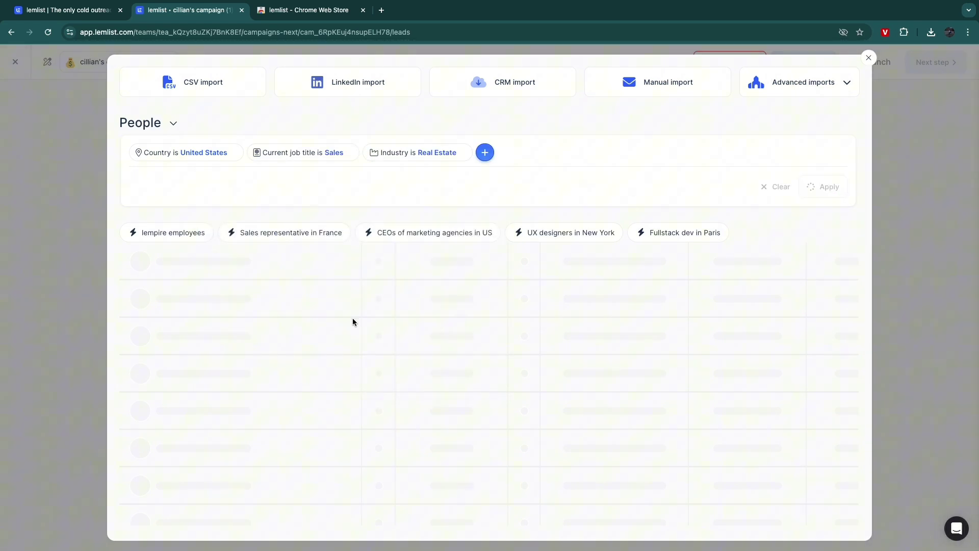
{"action": "scroll", "coordinate": [538, 405], "scroll_direction": "down", "scroll_amount": 2}
{"action": "scroll", "coordinate": [554, 371], "scroll_direction": "down", "scroll_amount": 5}
{"action": "scroll", "coordinate": [554, 374], "scroll_direction": "down", "scroll_amount": 10}
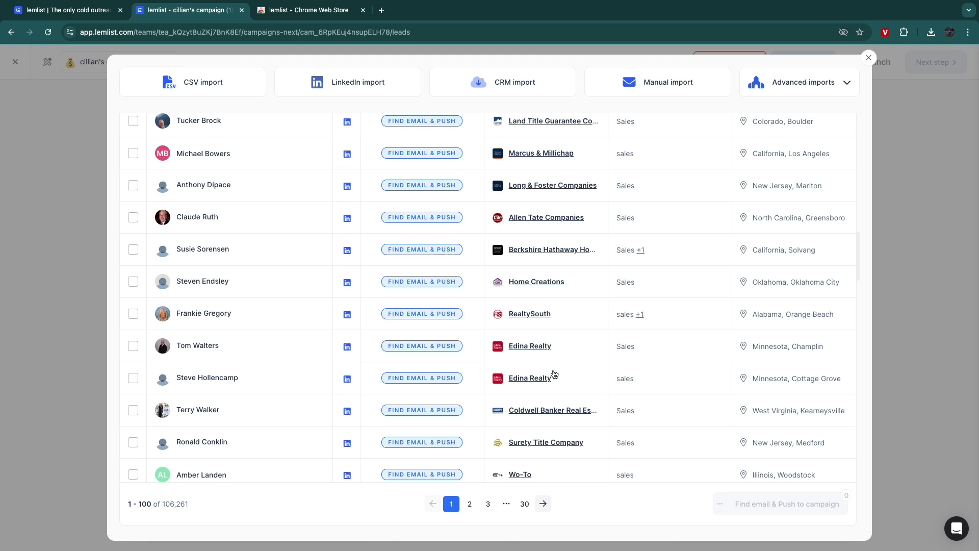
{"action": "scroll", "coordinate": [554, 374], "scroll_direction": "down", "scroll_amount": 3}
{"action": "scroll", "coordinate": [553, 372], "scroll_direction": "down", "scroll_amount": 5}
{"action": "scroll", "coordinate": [546, 367], "scroll_direction": "down", "scroll_amount": 5}
{"action": "scroll", "coordinate": [444, 334], "scroll_direction": "up", "scroll_amount": 20}
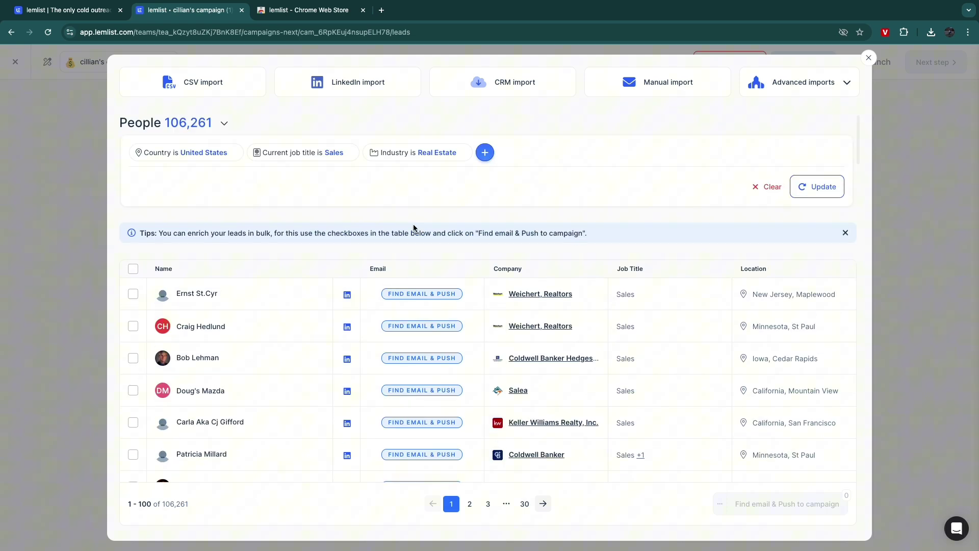
{"action": "left_click", "coordinate": [423, 304]}
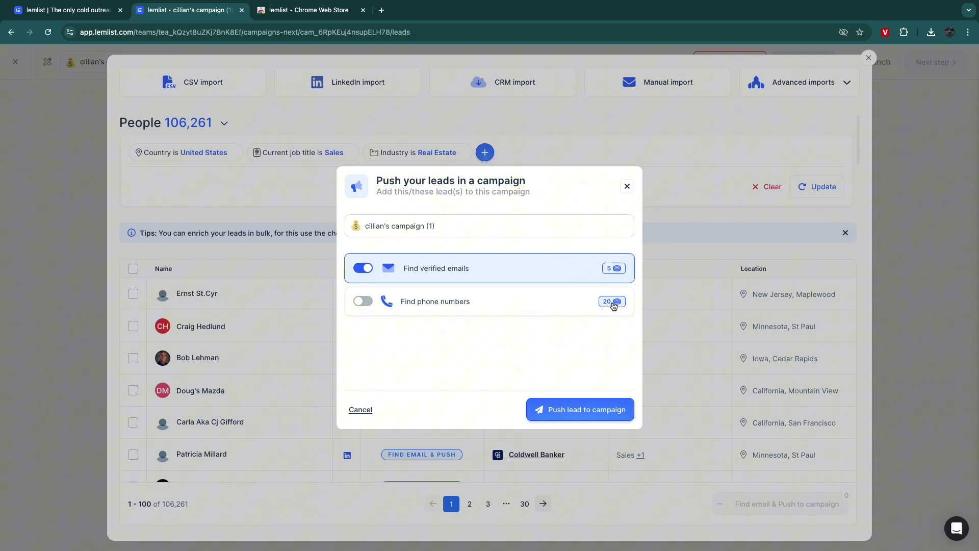
{"action": "left_click", "coordinate": [362, 302]}
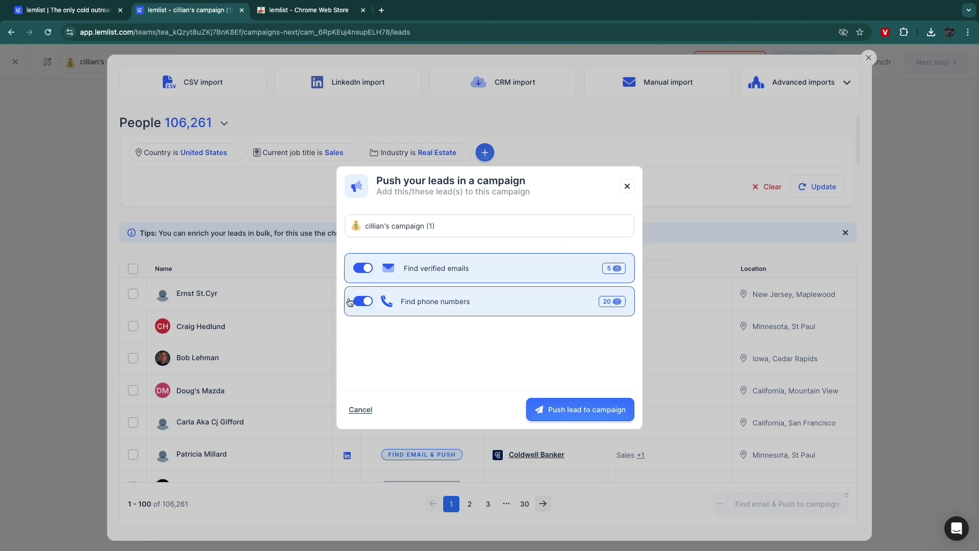
{"action": "left_click", "coordinate": [576, 410]}
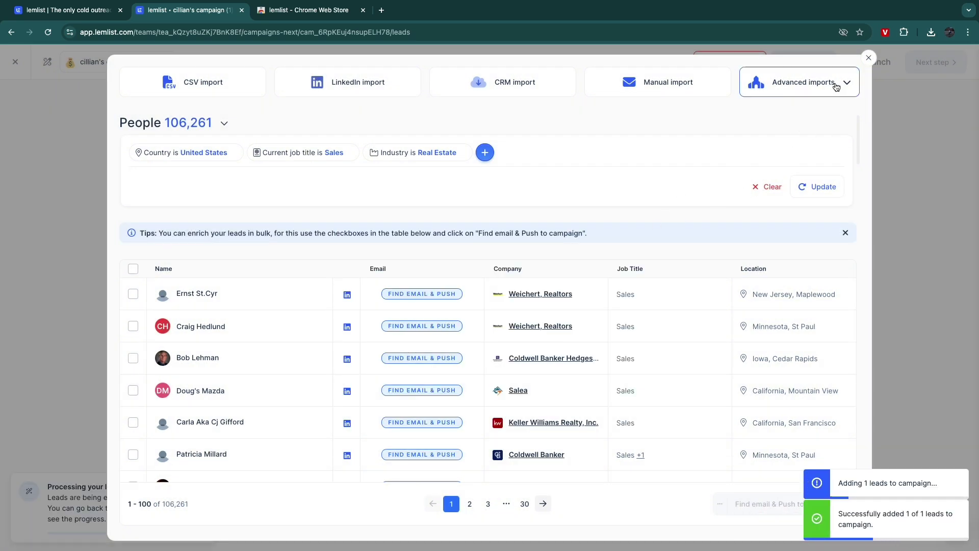
{"action": "left_click", "coordinate": [869, 58]}
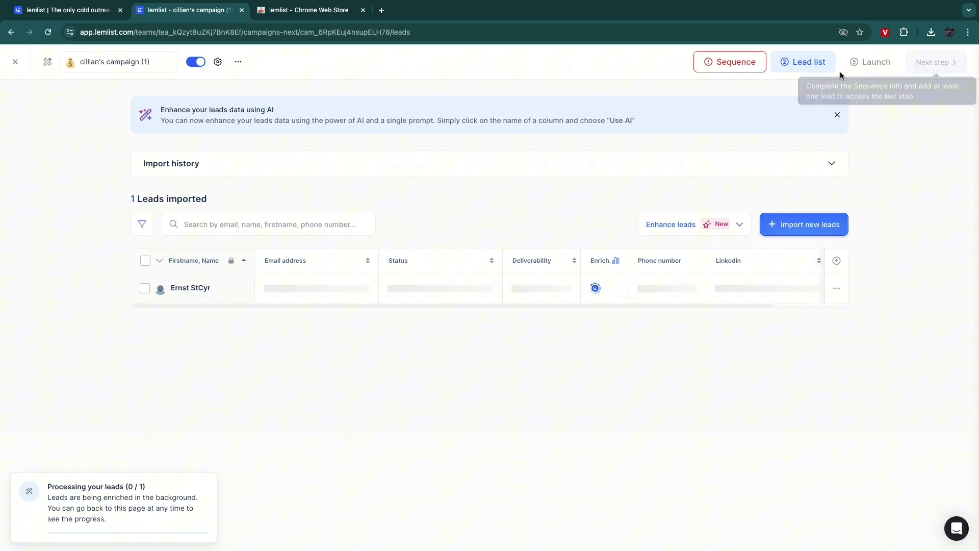
Return to the sequence, glance at the chat message step's settings, and close the editor to the Campaigns list.
{"action": "left_click", "coordinate": [746, 66]}
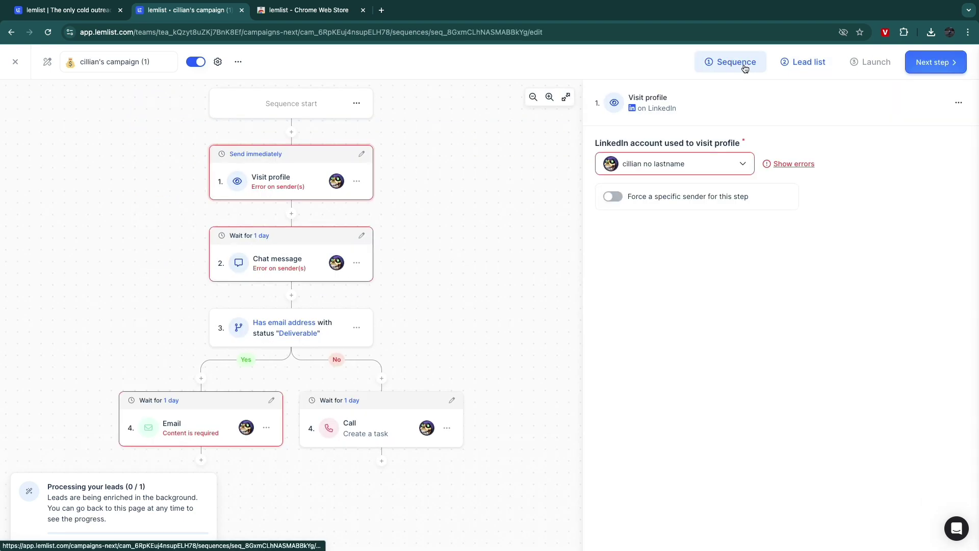
{"action": "mouse_move", "coordinate": [359, 427]}
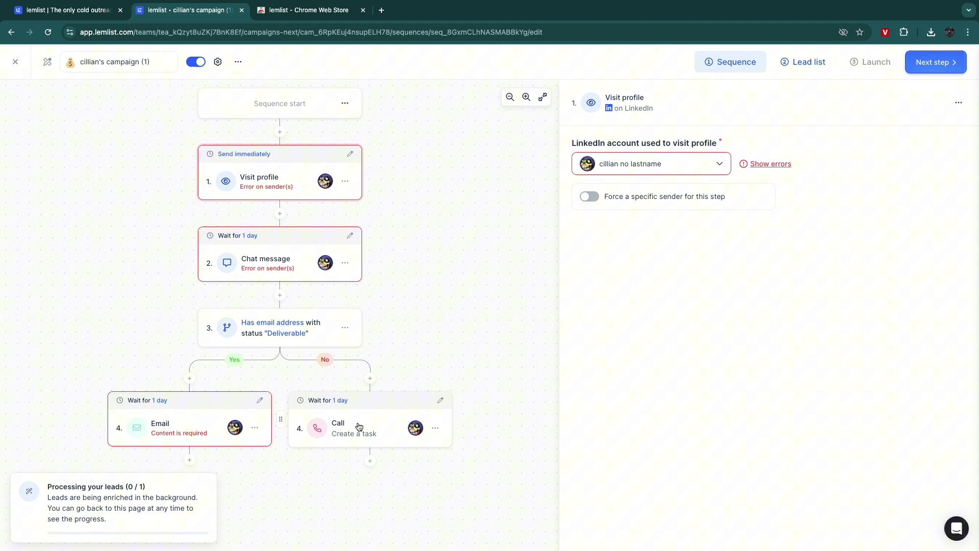
{"action": "left_click", "coordinate": [278, 277]}
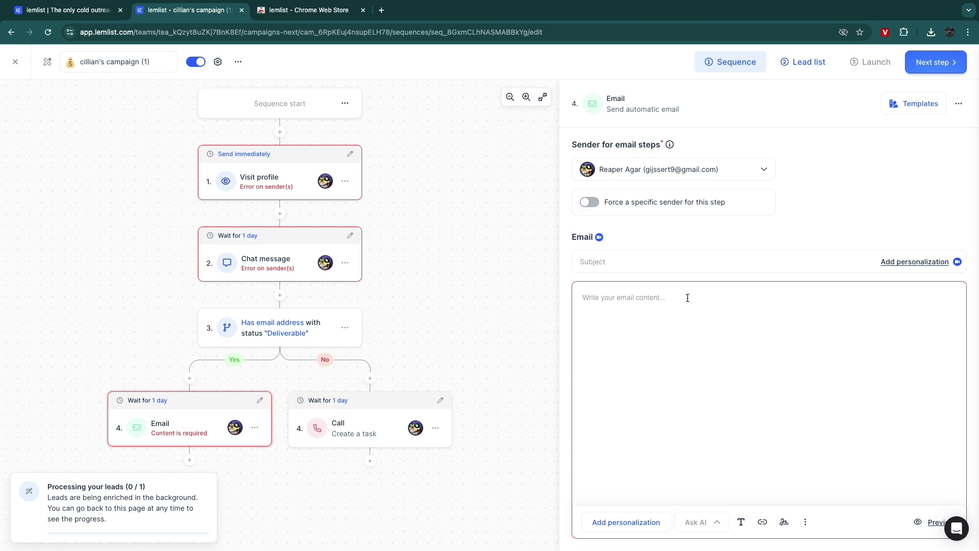
{"action": "left_click", "coordinate": [15, 62]}
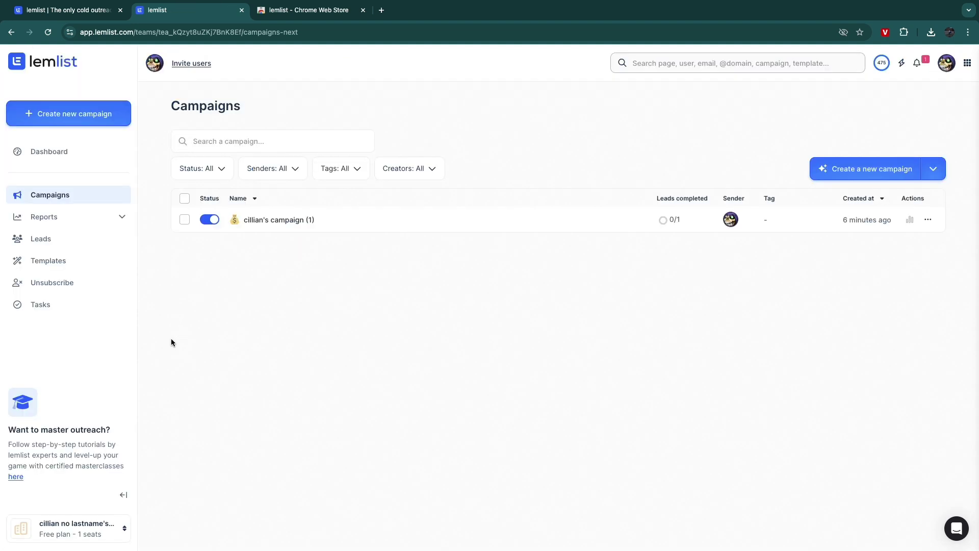
On the Dashboard, expand the 'Connect your CRM to lemlist' checklist step, then go to Templates.
{"action": "left_click", "coordinate": [46, 154]}
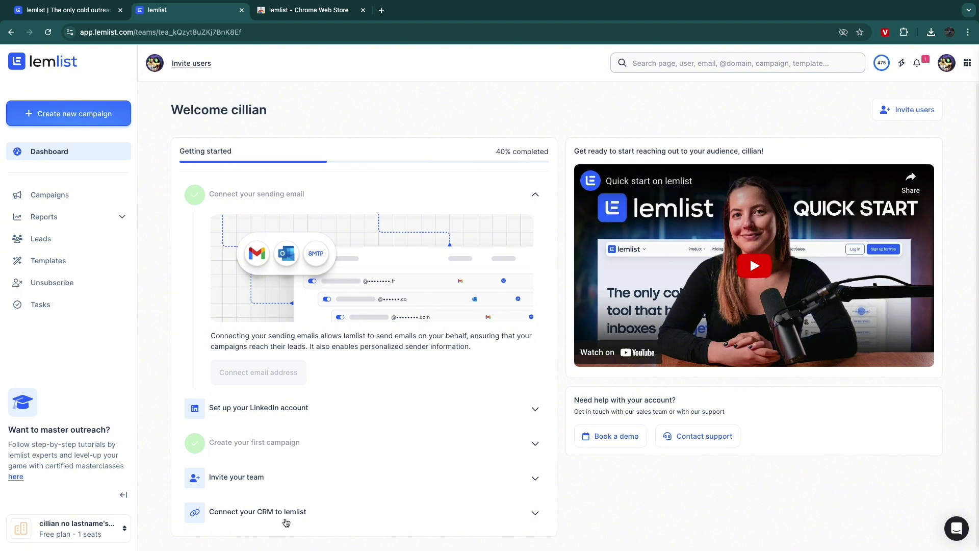
{"action": "scroll", "coordinate": [288, 523], "scroll_direction": "down", "scroll_amount": 1}
{"action": "left_click", "coordinate": [501, 519]}
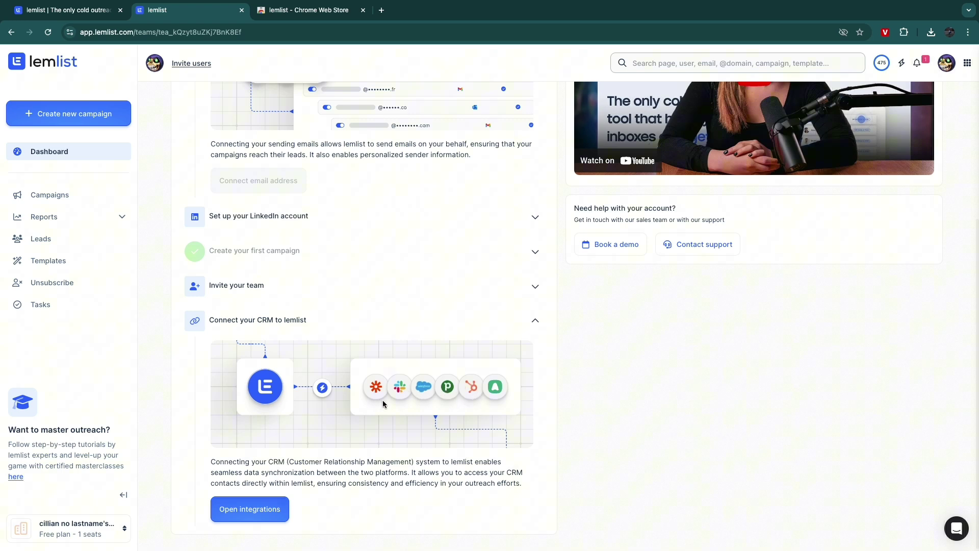
{"action": "scroll", "coordinate": [380, 378], "scroll_direction": "up", "scroll_amount": 2}
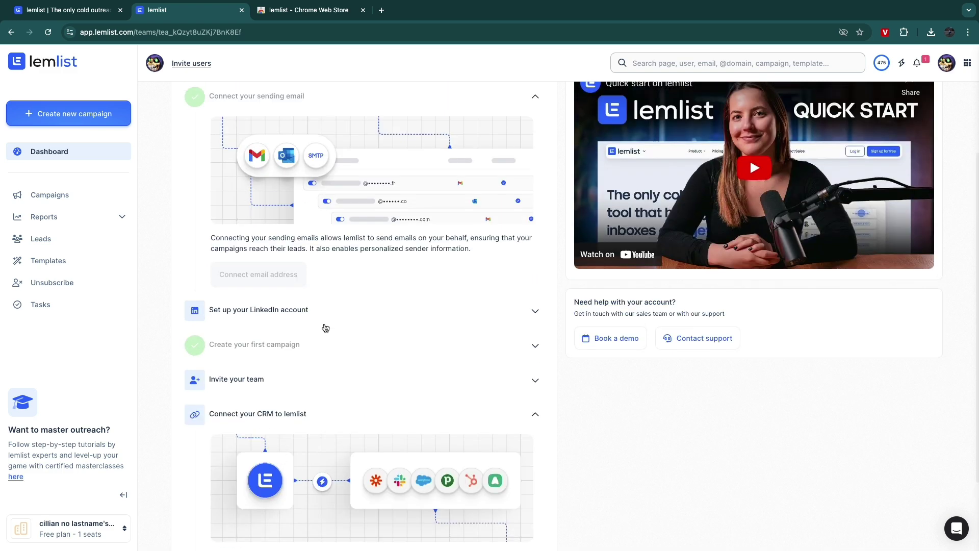
{"action": "scroll", "coordinate": [328, 329], "scroll_direction": "up", "scroll_amount": 2}
{"action": "left_click", "coordinate": [76, 265]}
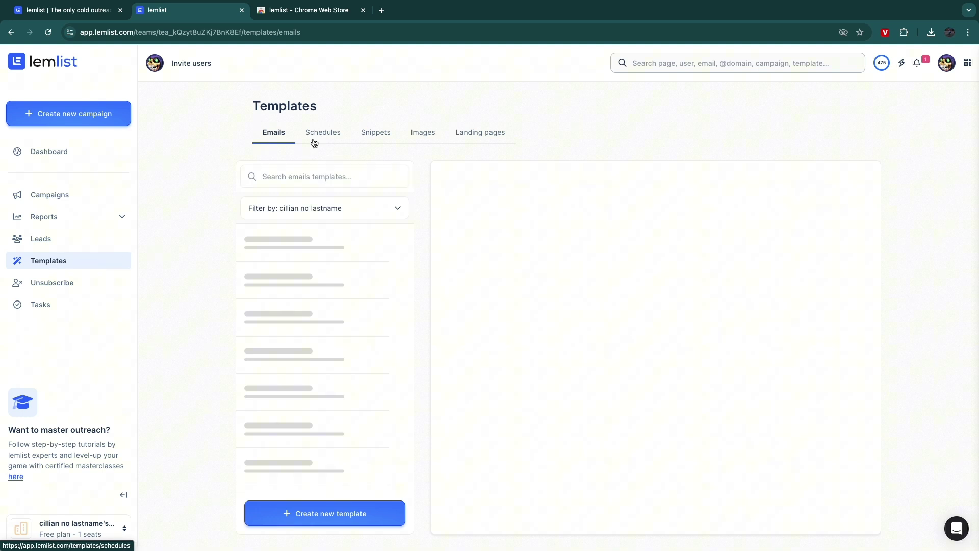
Browse the Snippets, Images and Landing pages template tabs and return to Emails.
{"action": "left_click", "coordinate": [385, 136]}
{"action": "left_click", "coordinate": [431, 137]}
{"action": "left_click", "coordinate": [474, 134]}
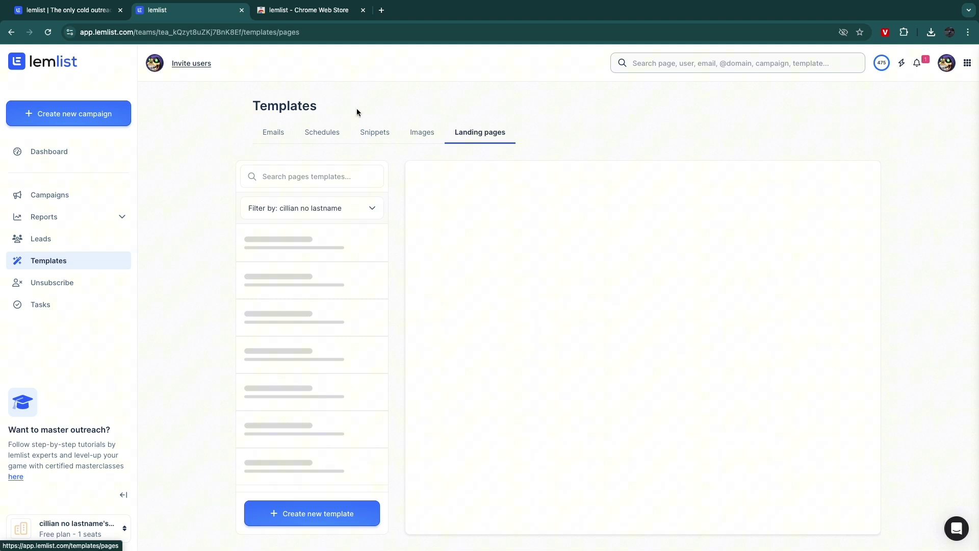
{"action": "left_click", "coordinate": [274, 132]}
Start a new email template and cancel it, then go to the Unsubscribe list.
{"action": "left_click", "coordinate": [337, 522]}
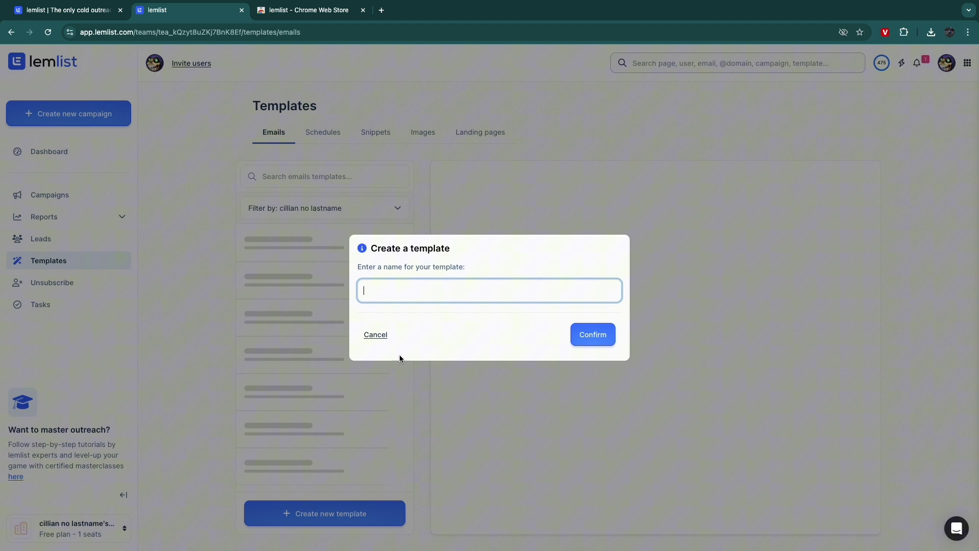
{"action": "left_click", "coordinate": [376, 335]}
{"action": "left_click", "coordinate": [86, 281]}
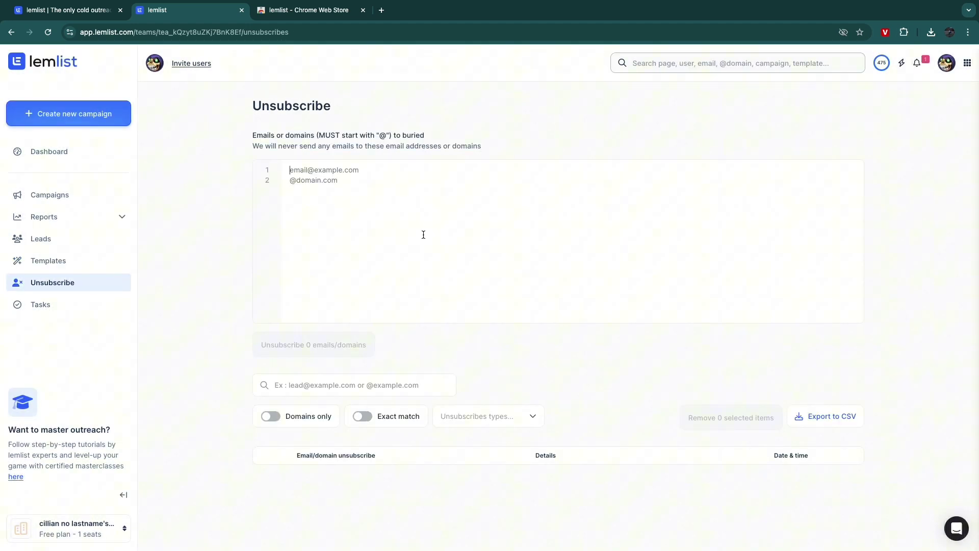
Focus the unsubscribe editor, then go to the Reports Overview dashboard.
{"action": "left_click", "coordinate": [324, 211]}
{"action": "left_click", "coordinate": [46, 239]}
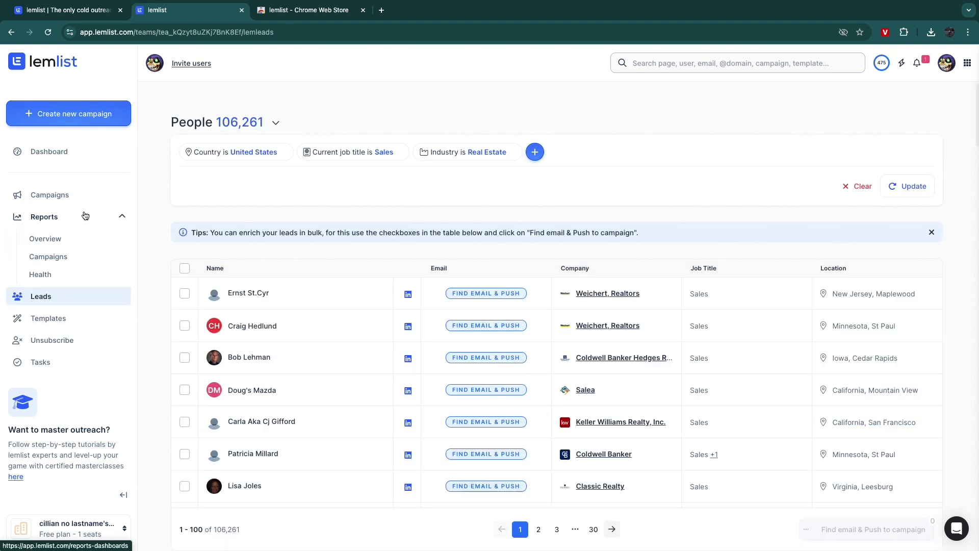
{"action": "left_click", "coordinate": [65, 238]}
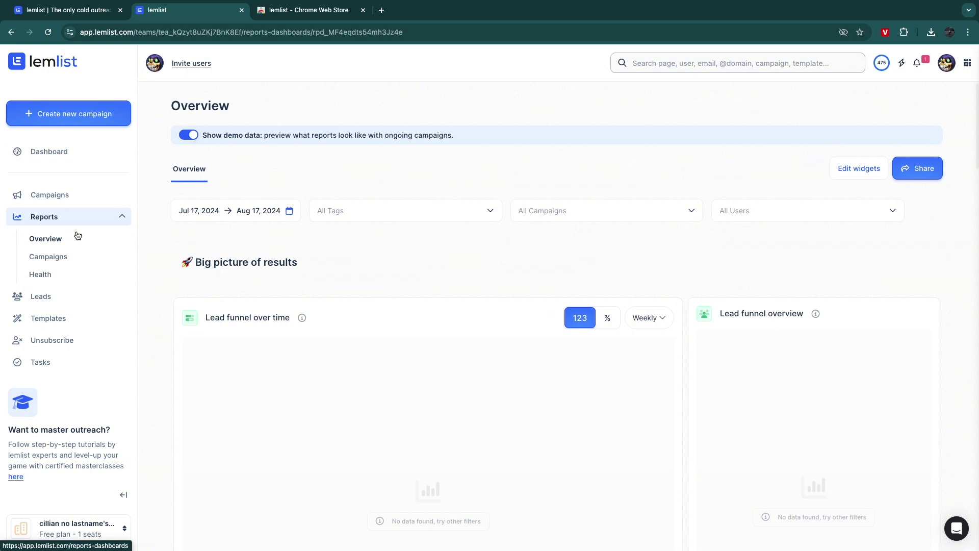
{"action": "scroll", "coordinate": [221, 236], "scroll_direction": "down", "scroll_amount": 2}
{"action": "scroll", "coordinate": [796, 332], "scroll_direction": "down", "scroll_amount": 5}
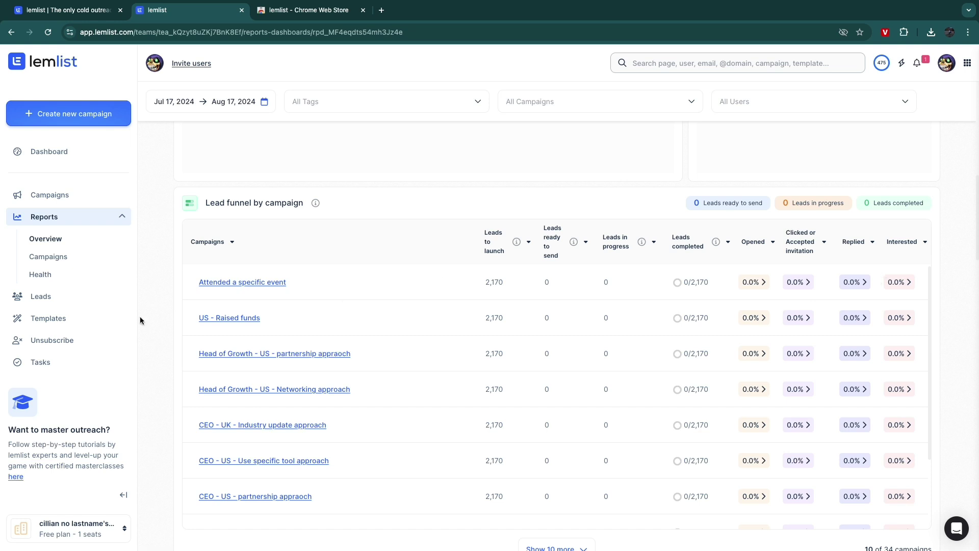
View the Campaigns report, then the Health report's LinkedIn and Email Health tabs.
{"action": "left_click", "coordinate": [62, 258]}
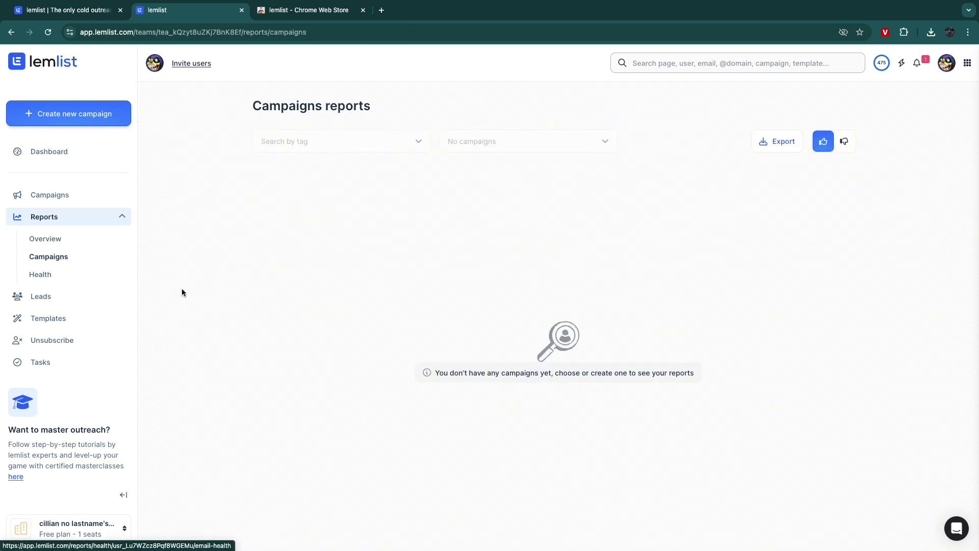
{"action": "left_click", "coordinate": [40, 274]}
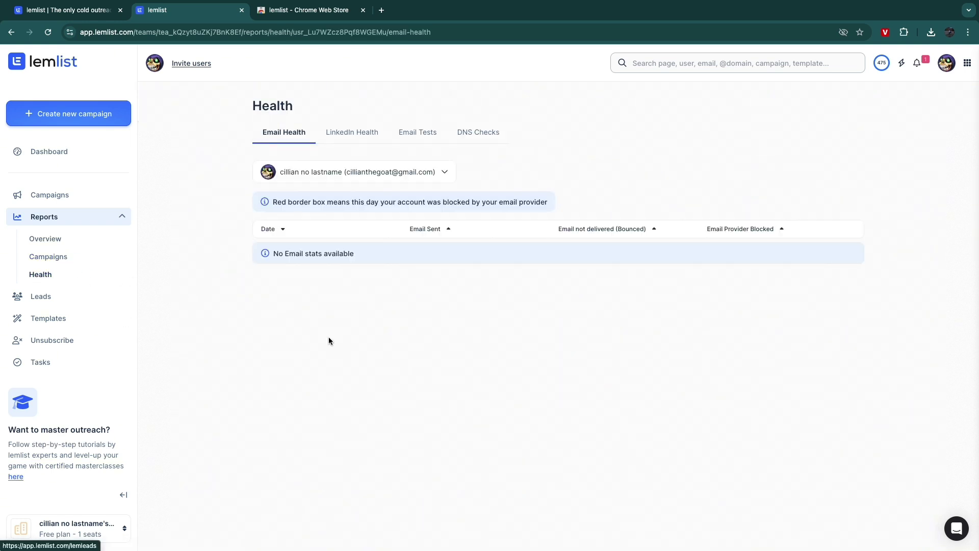
{"action": "left_click", "coordinate": [340, 134]}
{"action": "left_click", "coordinate": [293, 139]}
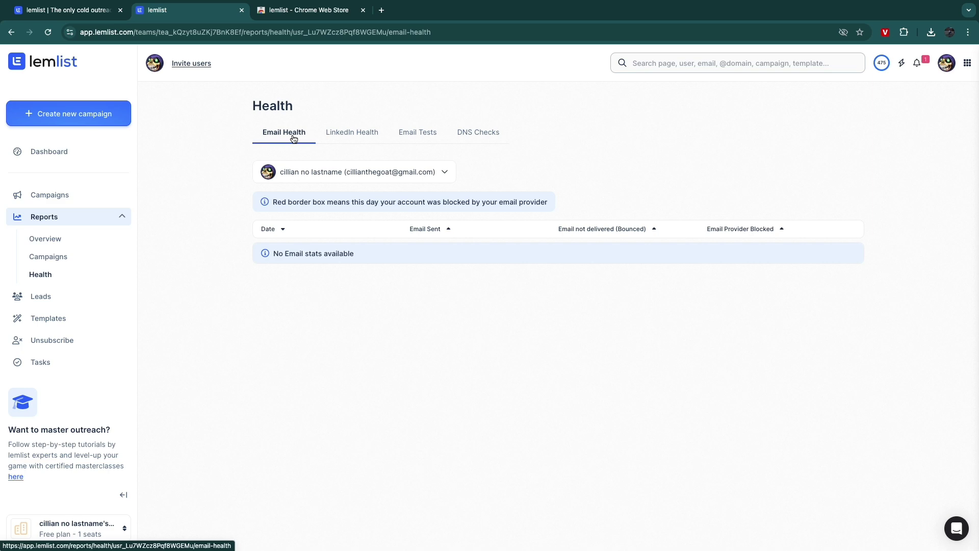
Reach the workspace Billing page and bring up the available pricing plans.
{"action": "left_click", "coordinate": [68, 534]}
{"action": "left_click", "coordinate": [77, 448]}
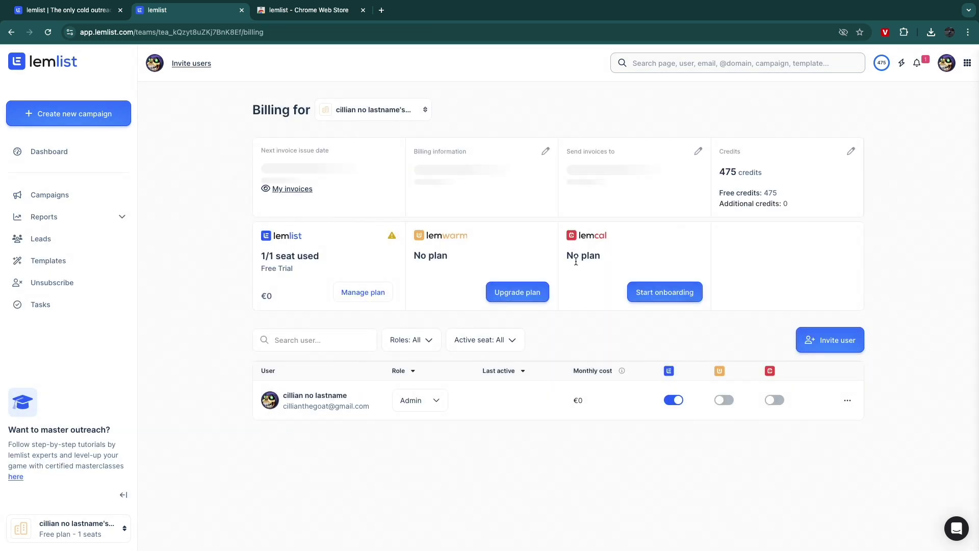
{"action": "left_click", "coordinate": [372, 292]}
{"action": "scroll", "coordinate": [344, 310], "scroll_direction": "down", "scroll_amount": 2}
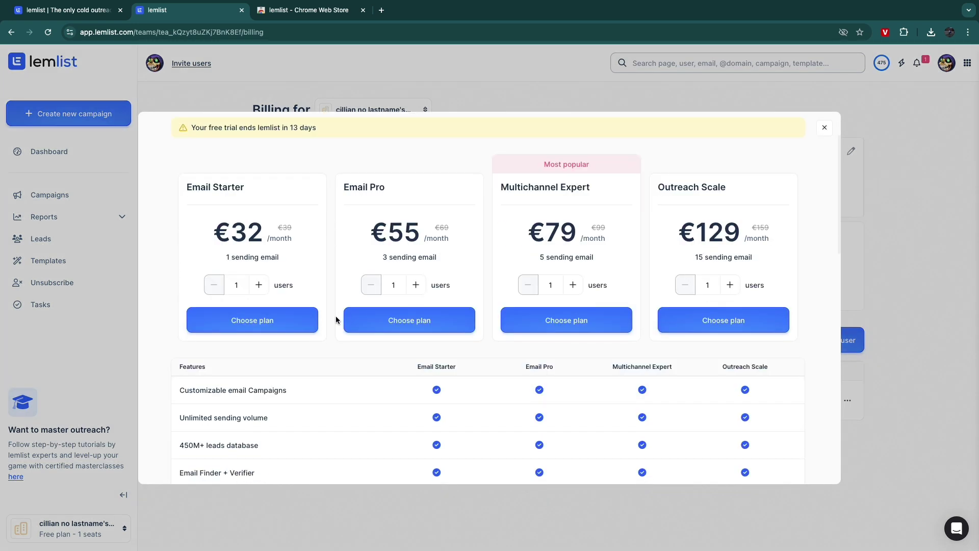
{"action": "scroll", "coordinate": [336, 316], "scroll_direction": "up", "scroll_amount": 2}
Review the Outreach Scale plan's name and yearly price.
{"action": "left_click_drag", "start_coordinate": [656, 253], "coordinate": [749, 257]}
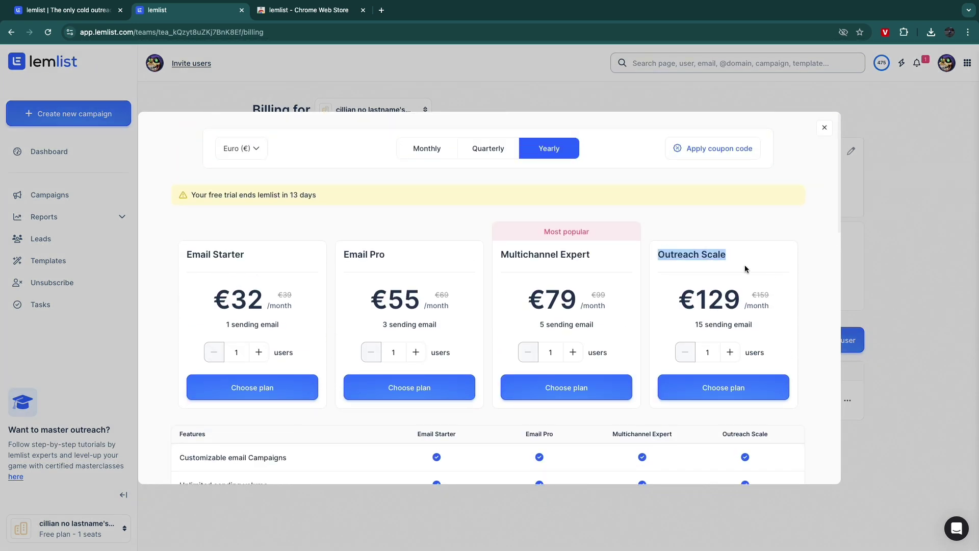
{"action": "left_click", "coordinate": [686, 301]}
{"action": "mouse_move", "coordinate": [686, 302]}
{"action": "left_mouse_down"}
{"action": "mouse_move", "coordinate": [742, 306]}
{"action": "mouse_move", "coordinate": [733, 302]}
{"action": "left_mouse_up"}
{"action": "scroll", "coordinate": [581, 352], "scroll_direction": "down", "scroll_amount": 5}
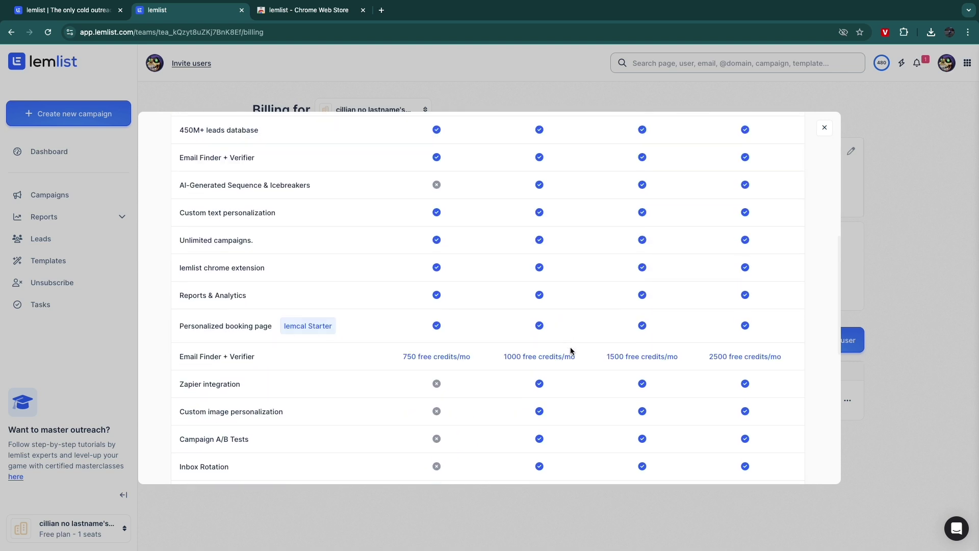
{"action": "left_click_drag", "start_coordinate": [709, 340], "coordinate": [768, 344]}
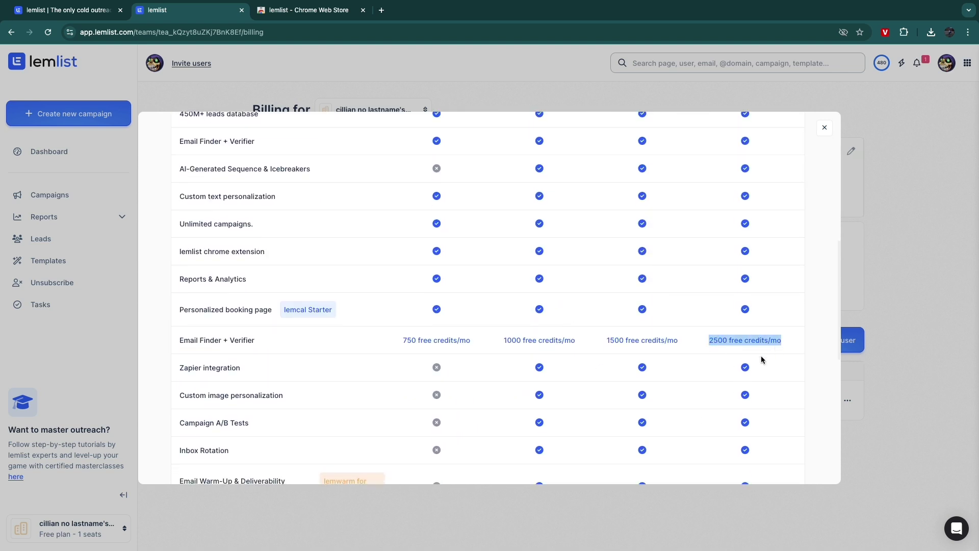
{"action": "scroll", "coordinate": [762, 355], "scroll_direction": "down", "scroll_amount": 4}
{"action": "scroll", "coordinate": [704, 365], "scroll_direction": "down", "scroll_amount": 1}
{"action": "scroll", "coordinate": [640, 339], "scroll_direction": "up", "scroll_amount": 10}
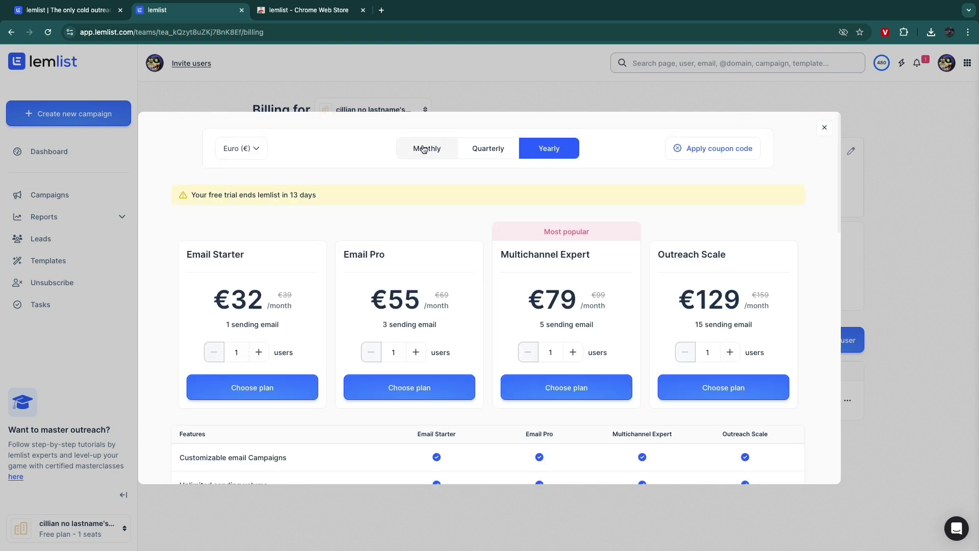
Switch to monthly billing to see the €39 Email Starter price, then dismiss the plans.
{"action": "left_click", "coordinate": [425, 149]}
{"action": "left_click_drag", "start_coordinate": [262, 302], "coordinate": [217, 300]}
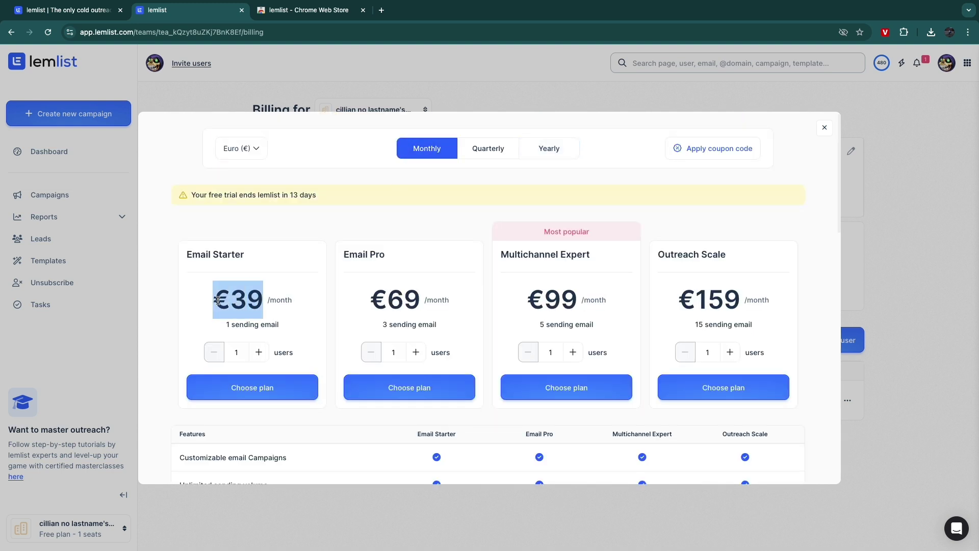
{"action": "key", "text": "Escape"}
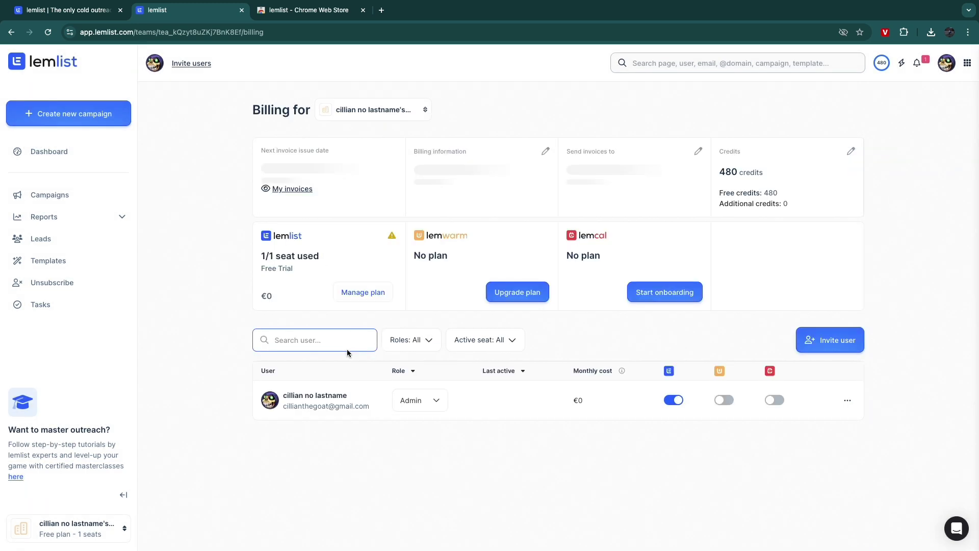